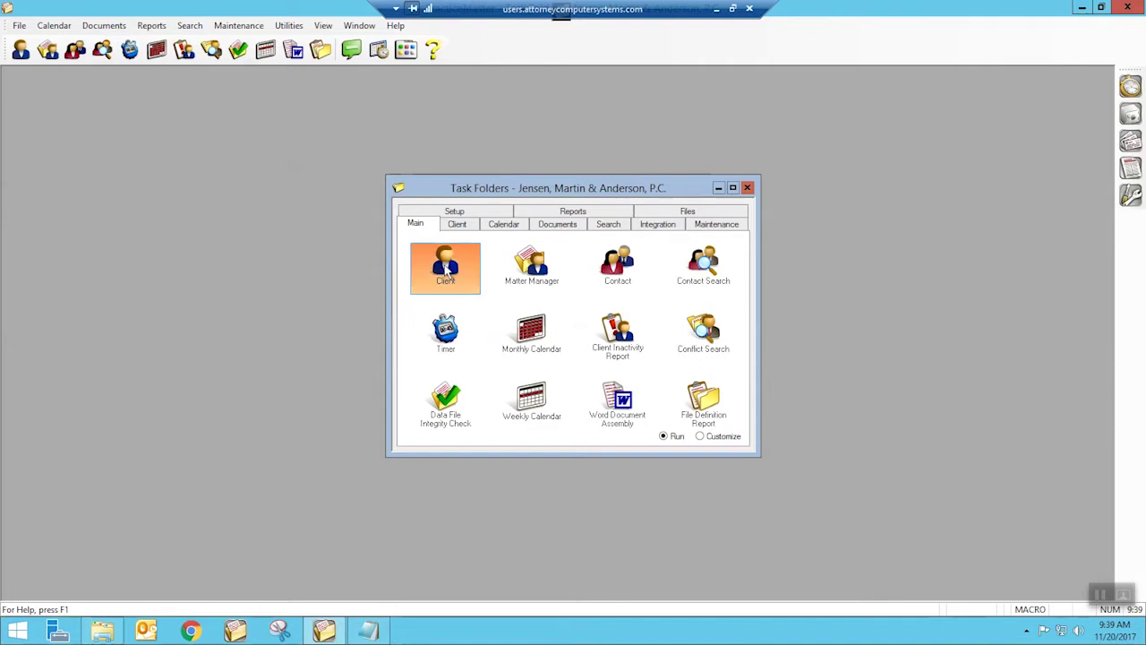
Draft a new fee entry for client ABC Bank with 1 hour worked, and close it without saving
{"action": "left_click", "coordinate": [413, 119]}
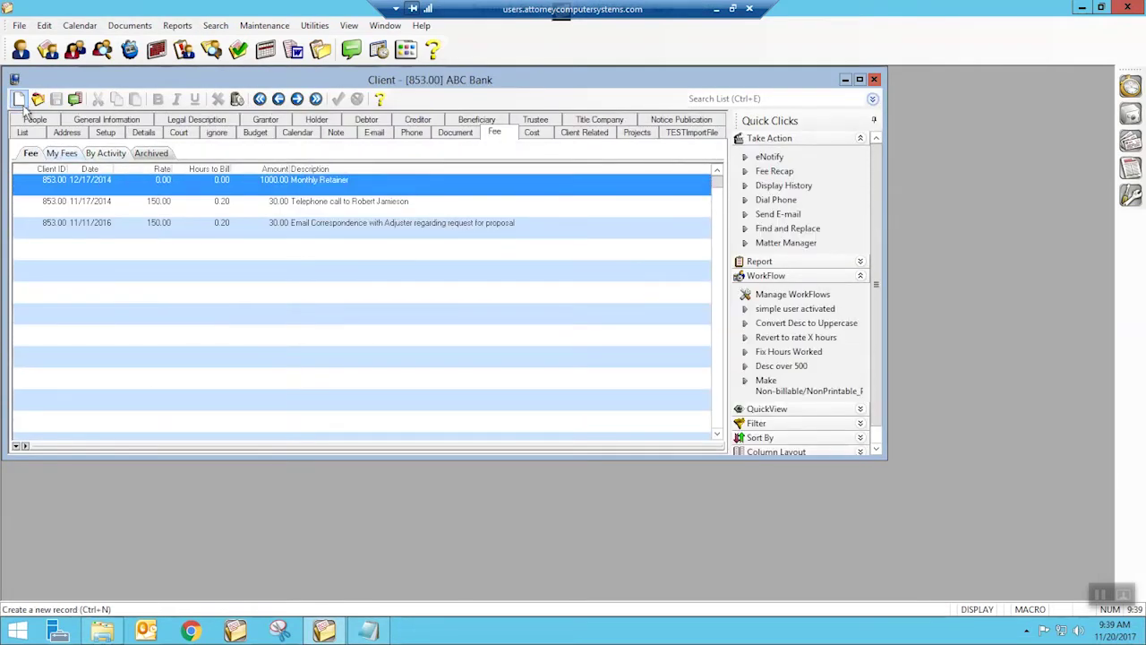
{"action": "left_click", "coordinate": [19, 100]}
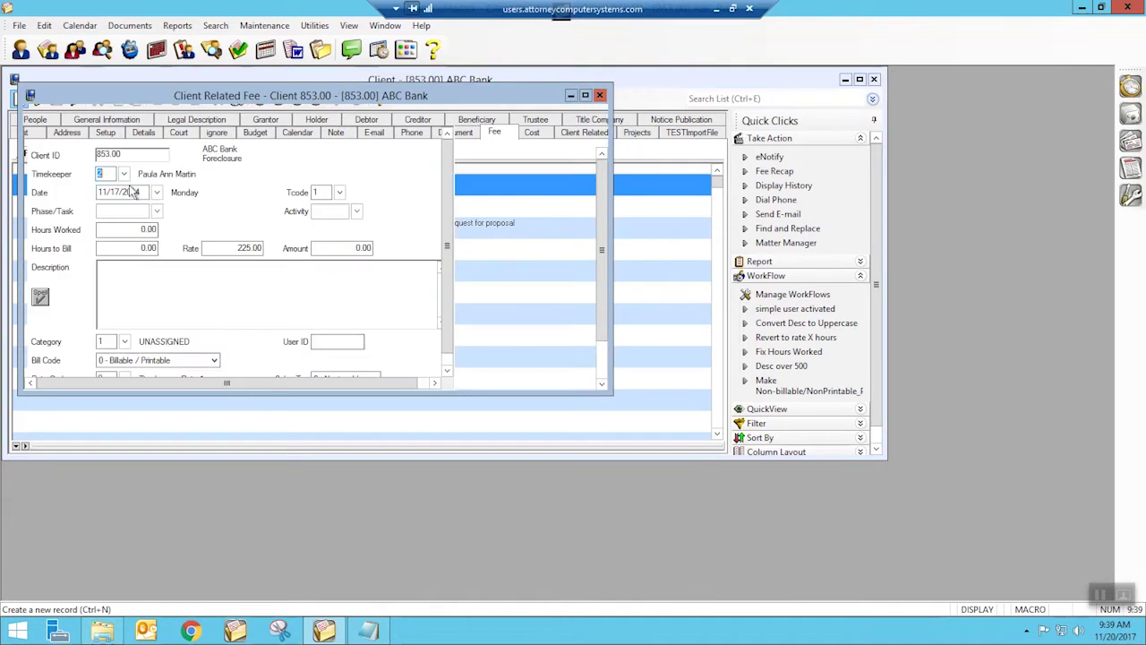
{"action": "left_click", "coordinate": [586, 97]}
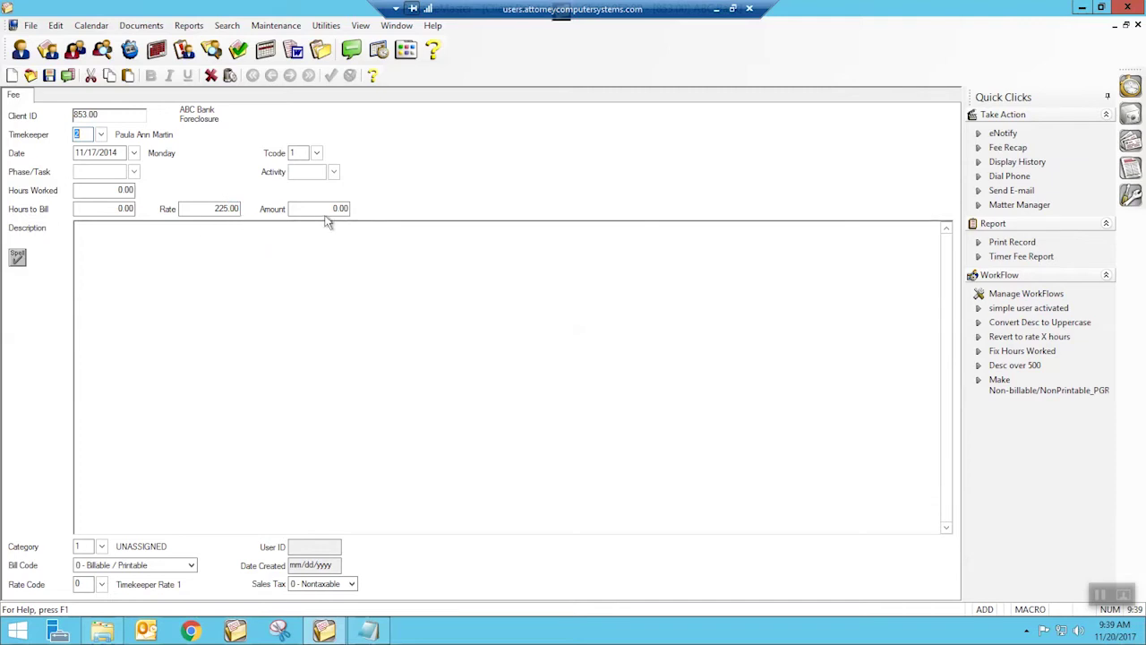
{"action": "key", "text": "Tab"}
{"action": "key", "text": "Tab"}
{"action": "key", "text": "Tab"}
{"action": "type", "text": "1"}
{"action": "key", "text": "Tab"}
{"action": "left_click", "coordinate": [1137, 24]}
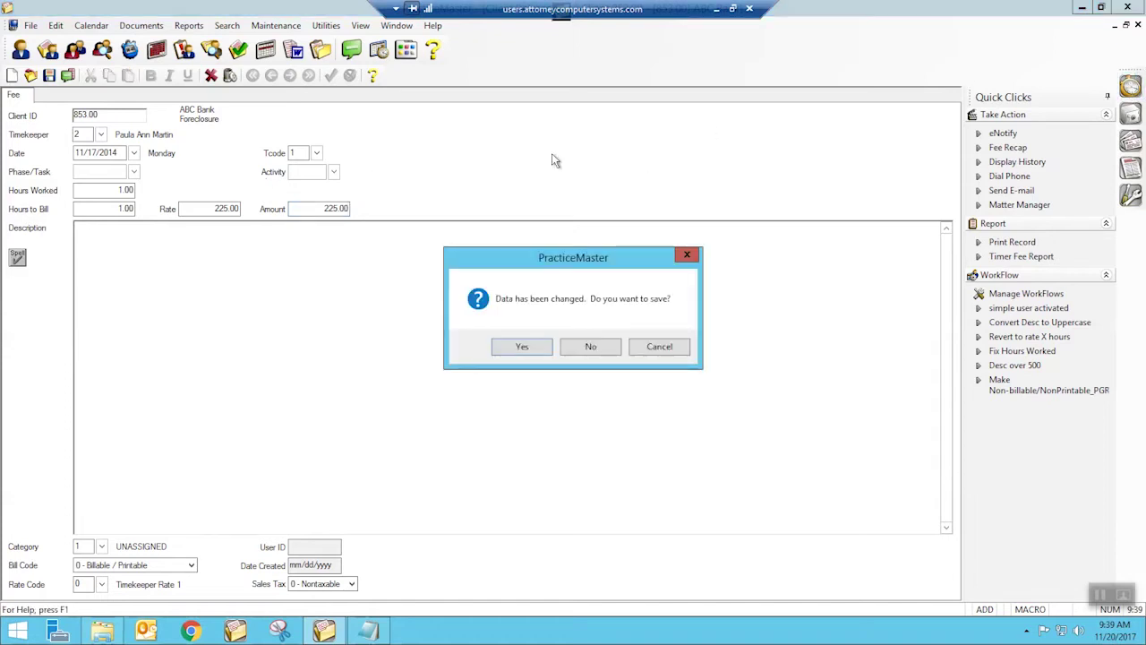
{"action": "left_click", "coordinate": [590, 347]}
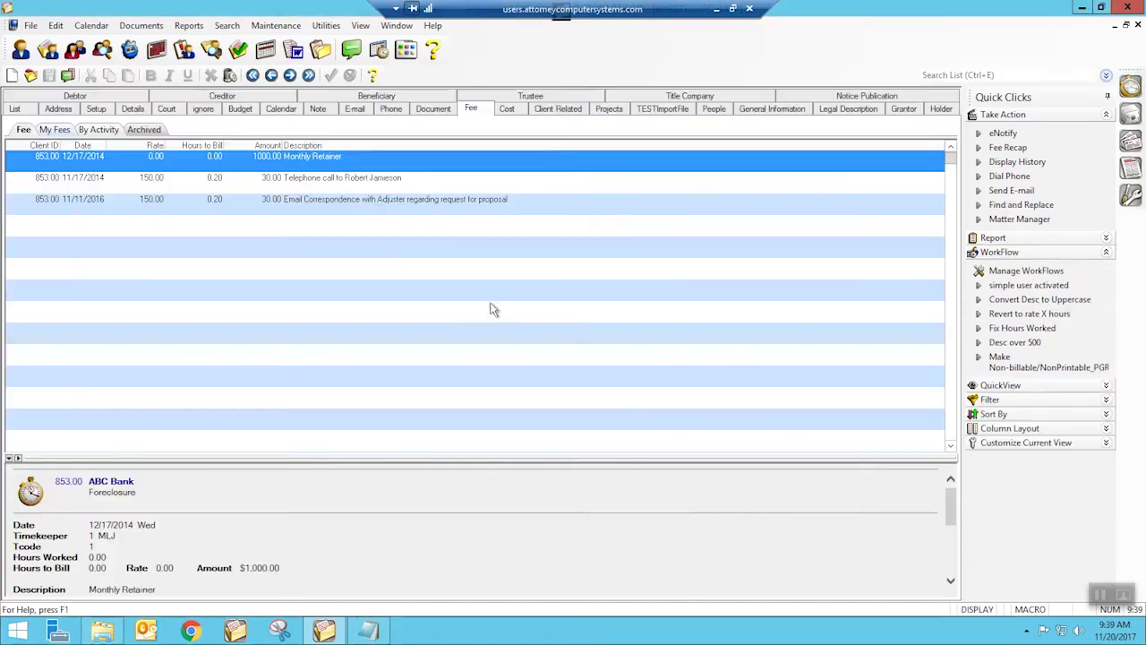
Open Fee Recap and view timekeeper 2's fee entries for November 17, 2014
{"action": "left_click", "coordinate": [379, 52]}
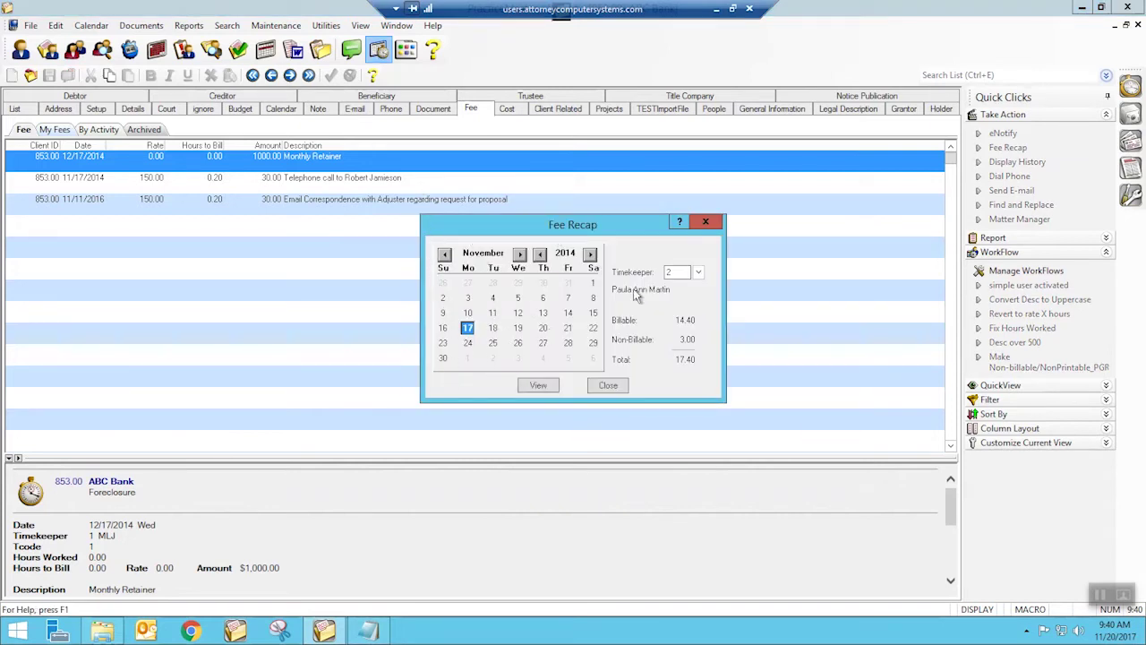
{"action": "key", "text": "Tab"}
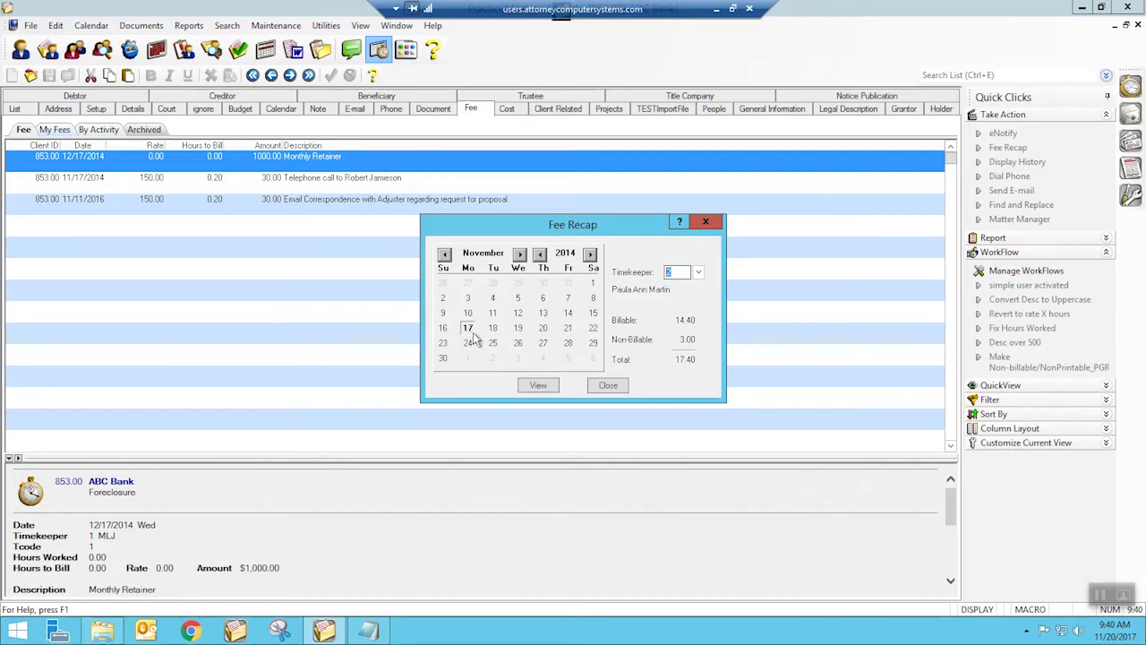
{"action": "left_click", "coordinate": [538, 385]}
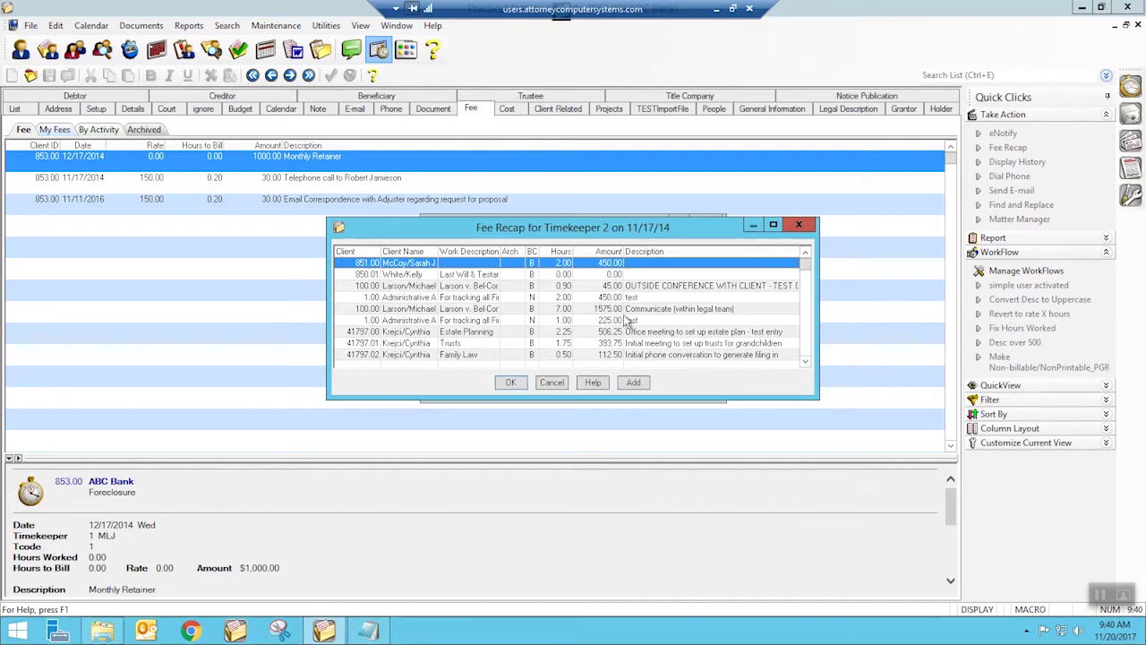
{"action": "left_click", "coordinate": [552, 383]}
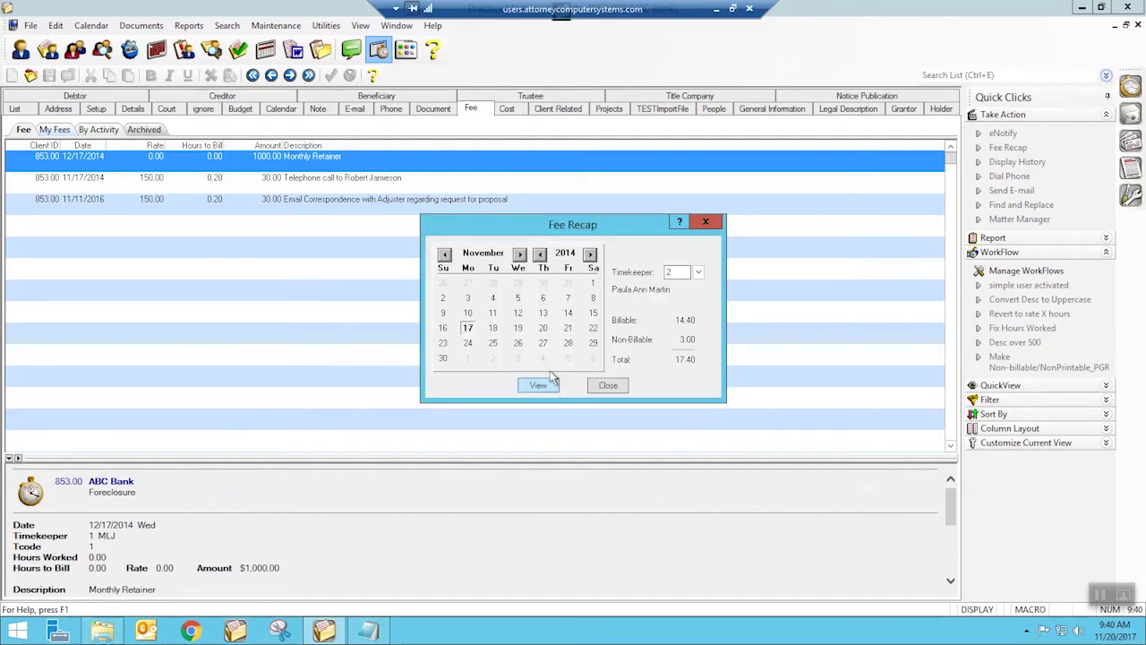
View the same timekeeper's fee entries for November 18, 2014 in the recap
{"action": "left_click", "coordinate": [493, 328]}
{"action": "left_click", "coordinate": [535, 386]}
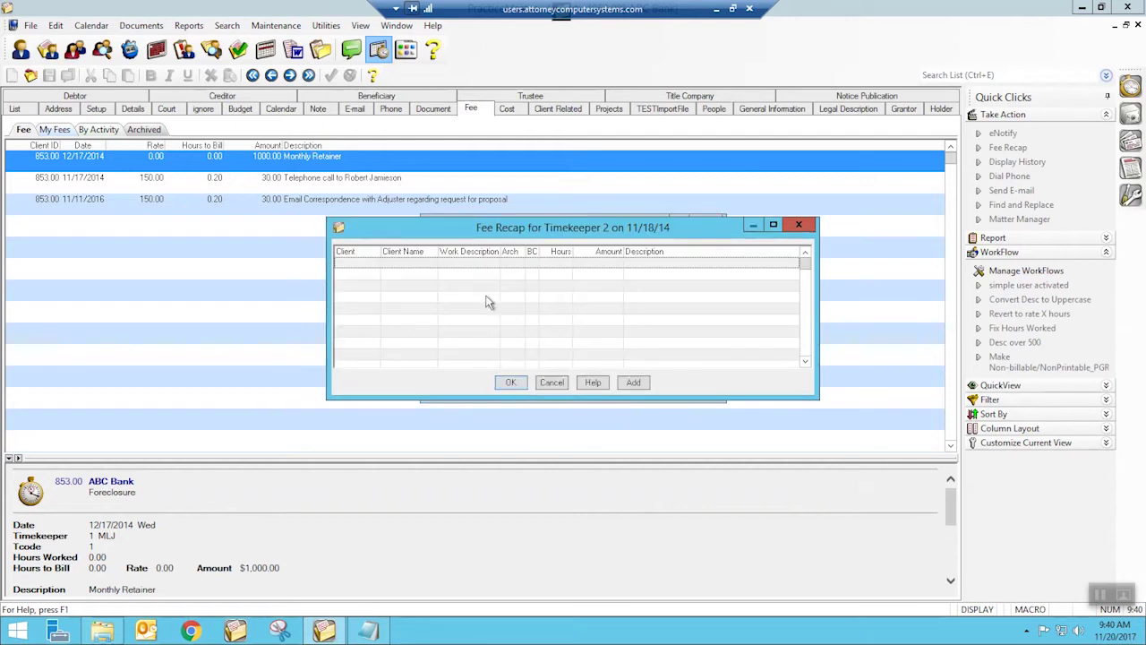
{"action": "left_click", "coordinate": [552, 383]}
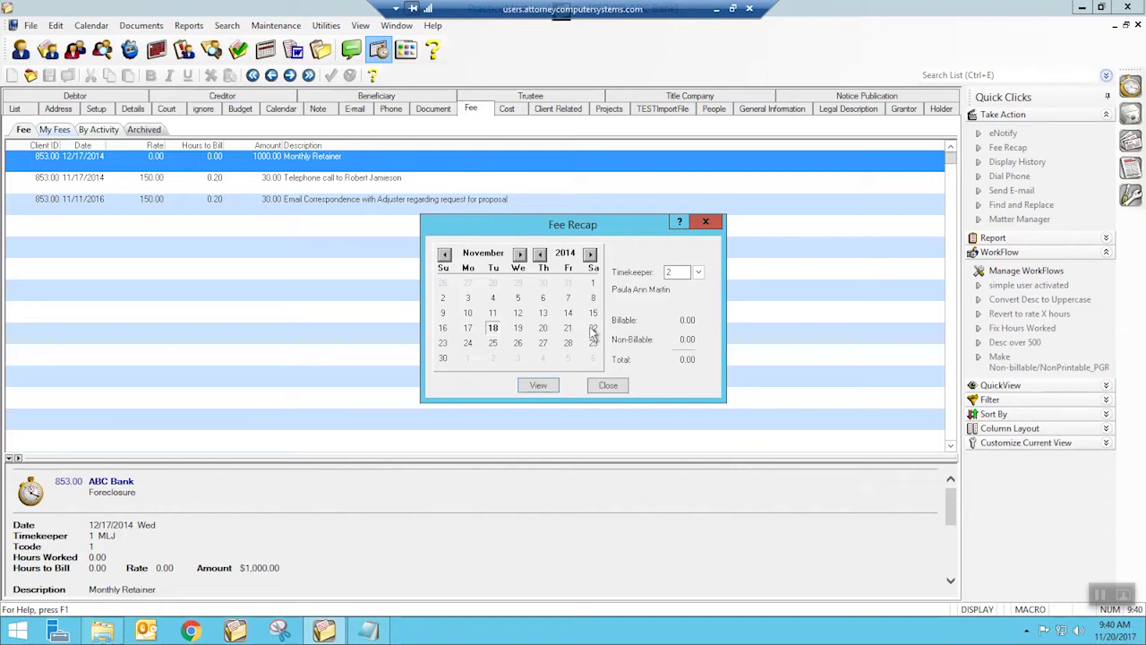
Check November 10 and 11, inspect the outside client conference entry from November 17, and close the recap and client windows
{"action": "left_click", "coordinate": [468, 313]}
{"action": "left_click", "coordinate": [492, 312]}
{"action": "left_click", "coordinate": [467, 328]}
{"action": "left_click", "coordinate": [537, 386]}
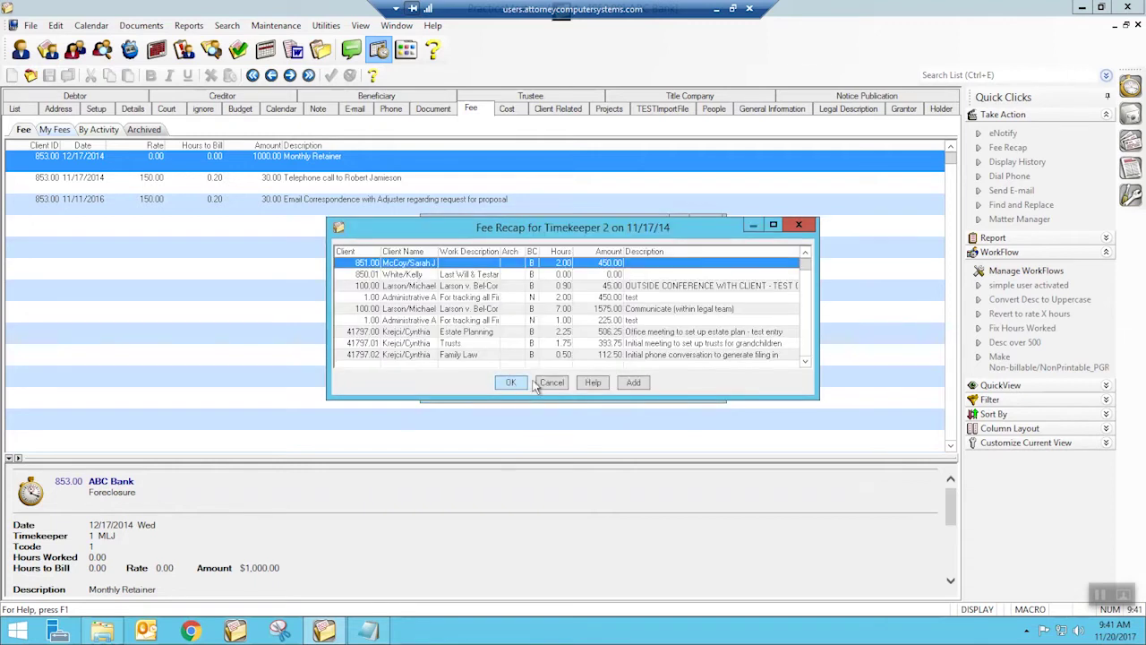
{"action": "double_click", "coordinate": [653, 287]}
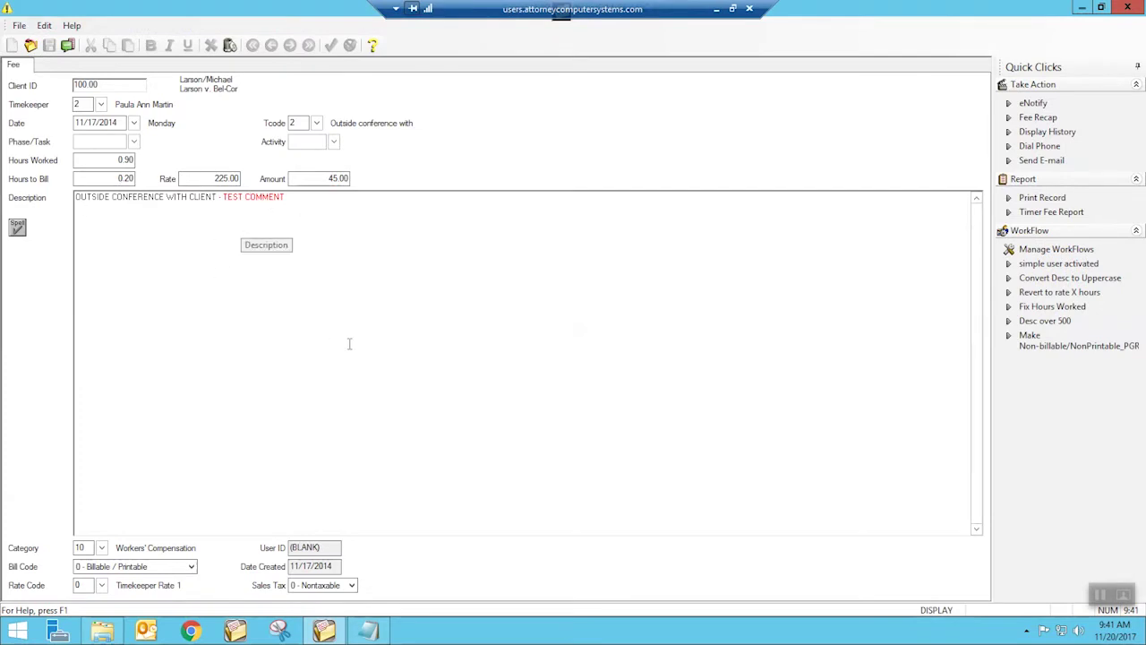
{"action": "left_click", "coordinate": [1127, 8]}
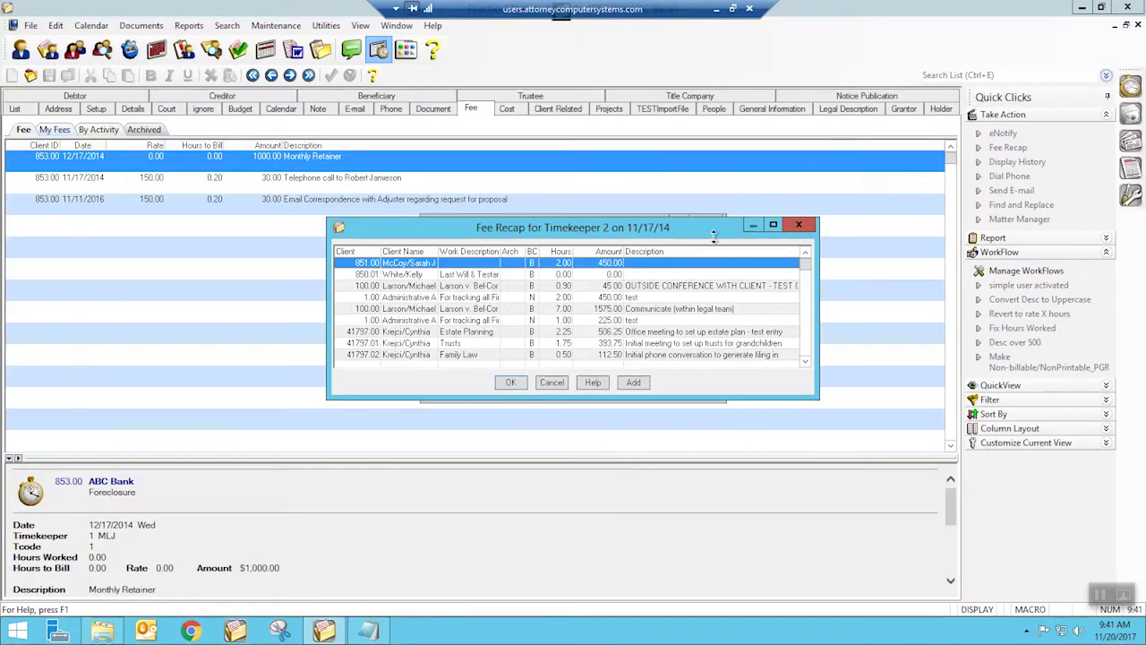
{"action": "left_click", "coordinate": [799, 225]}
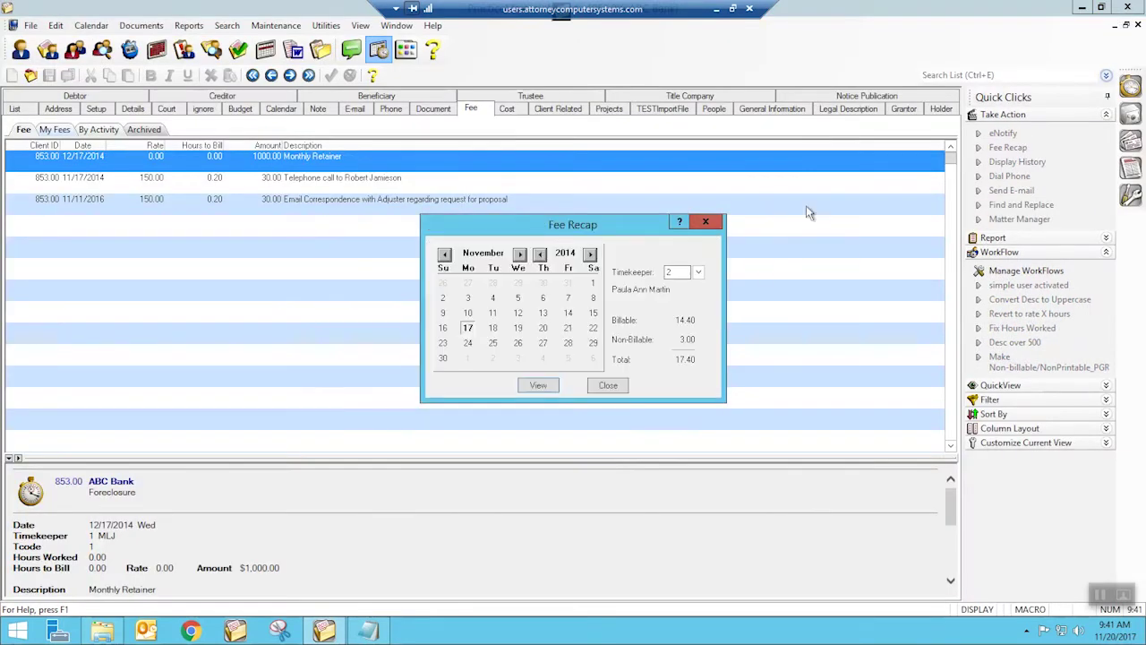
{"action": "left_click", "coordinate": [706, 221]}
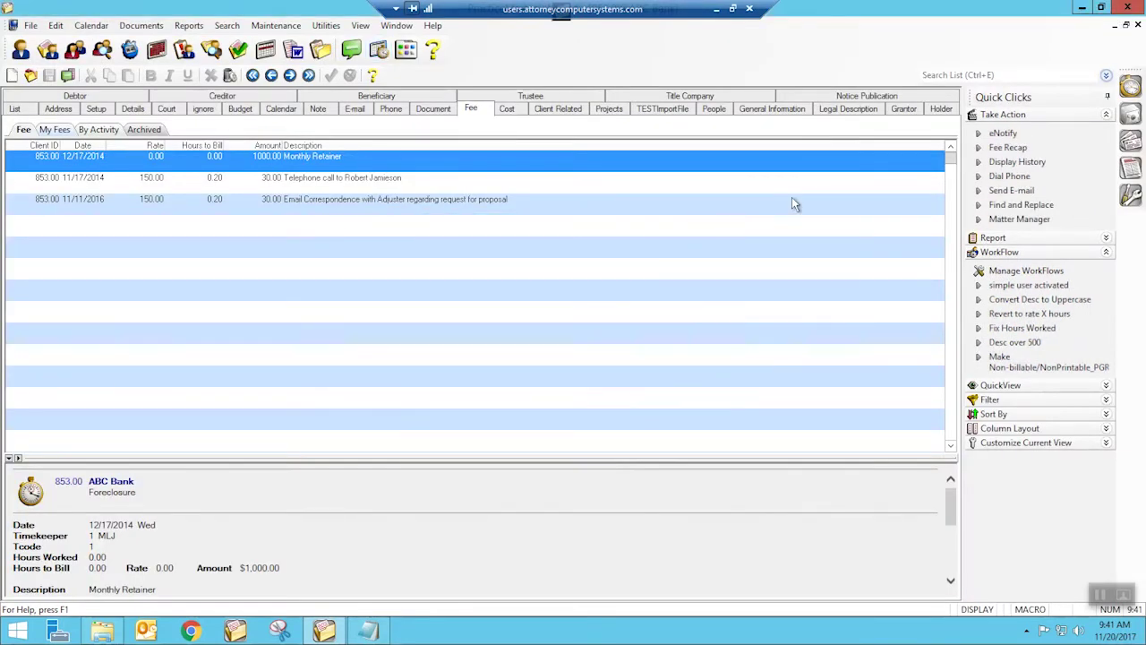
{"action": "left_click", "coordinate": [1138, 26]}
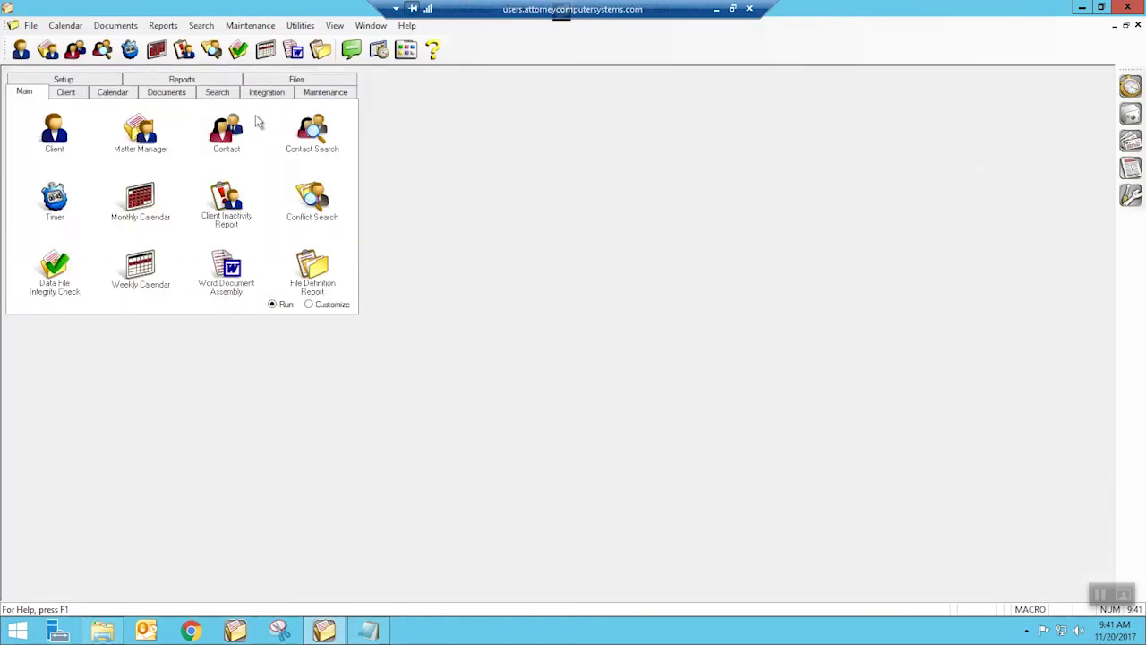
Open Report Writer and look through its fee reports, from Detail Fee Recap through Fee Report
{"action": "left_click", "coordinate": [148, 81]}
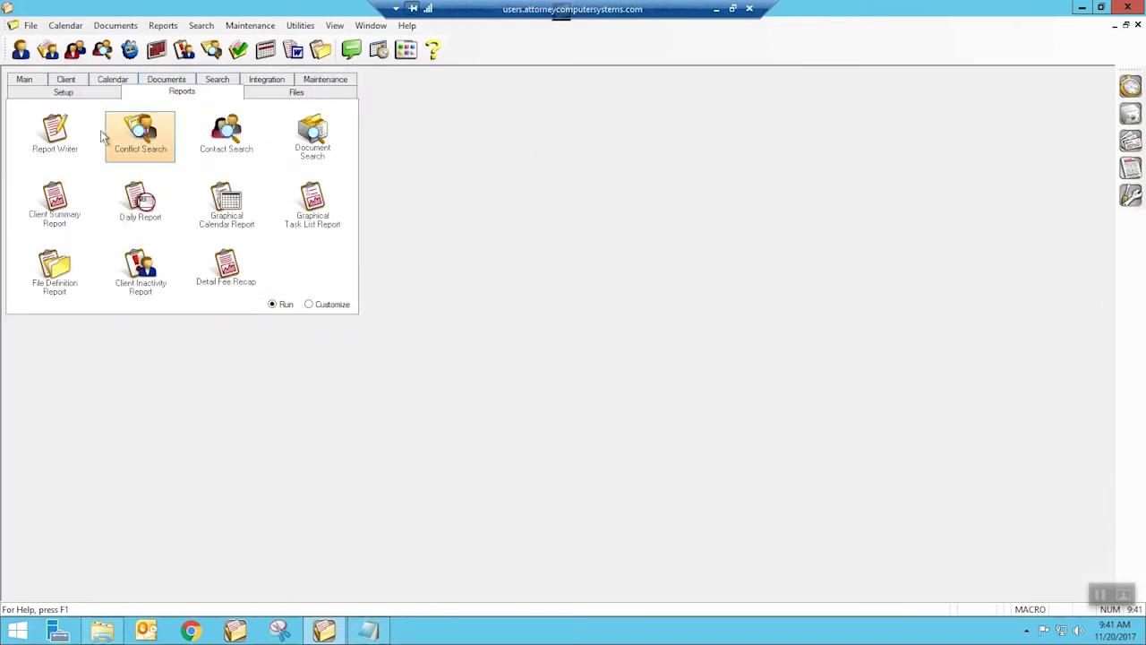
{"action": "left_click", "coordinate": [51, 134]}
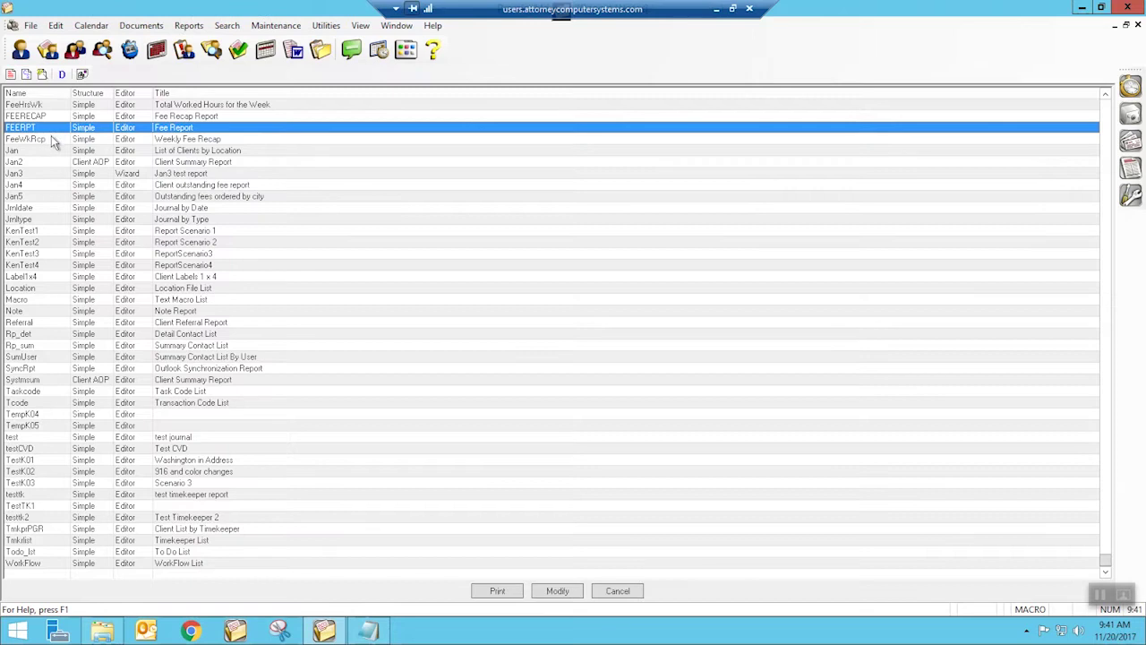
{"action": "scroll", "coordinate": [93, 252], "scroll_direction": "up", "scroll_amount": 9}
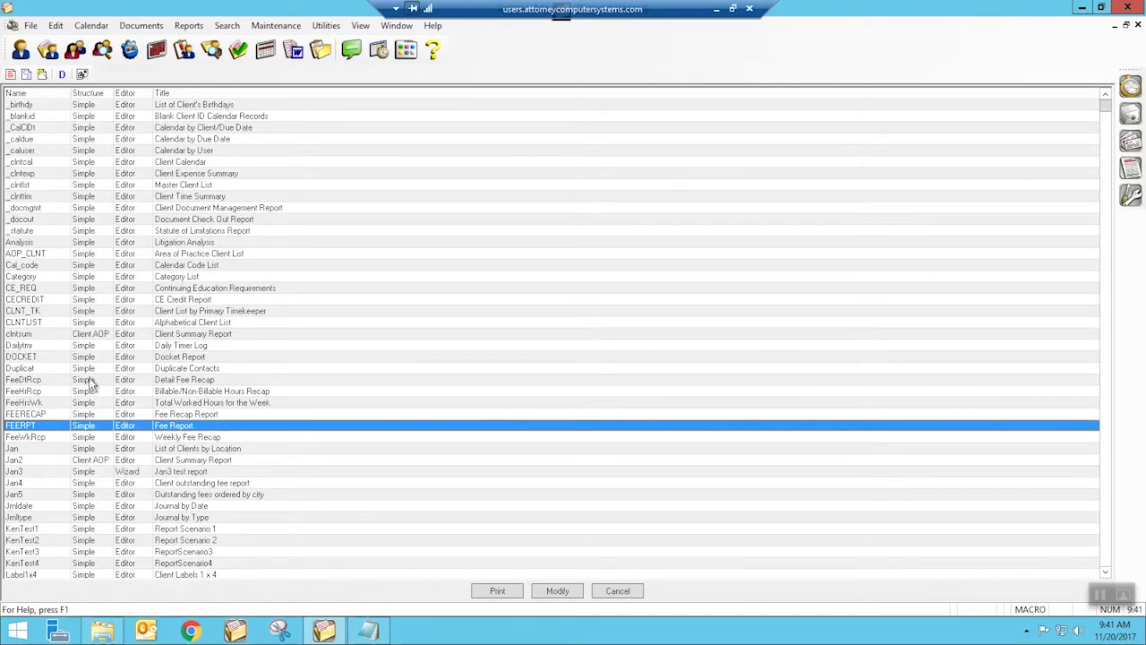
{"action": "left_click", "coordinate": [183, 379]}
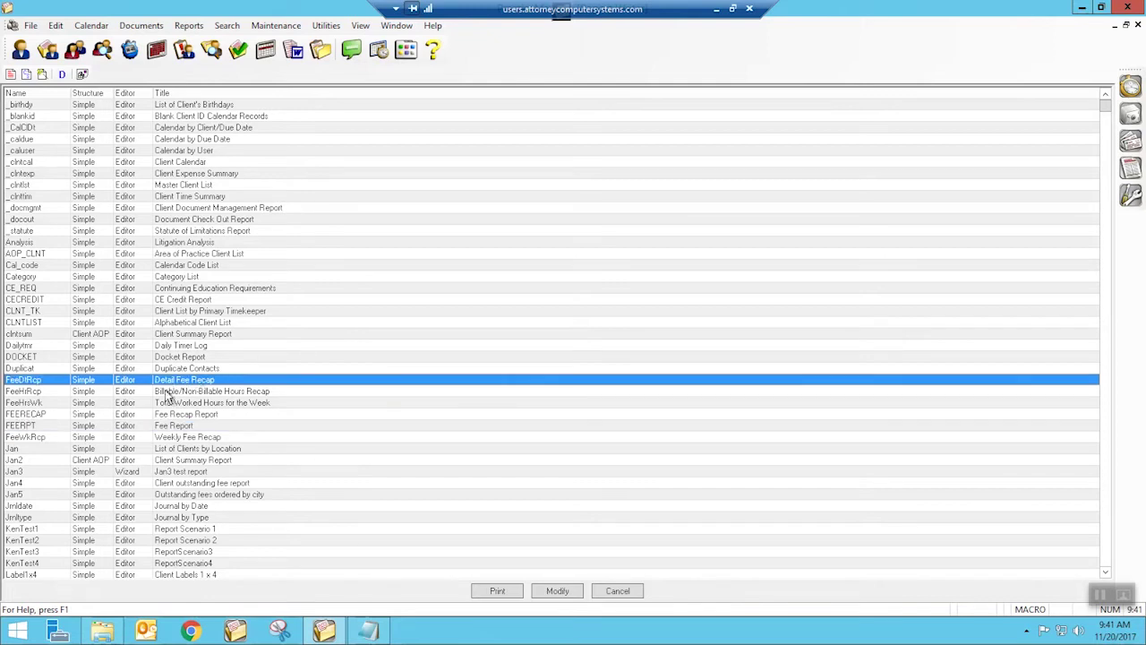
{"action": "left_click", "coordinate": [167, 393]}
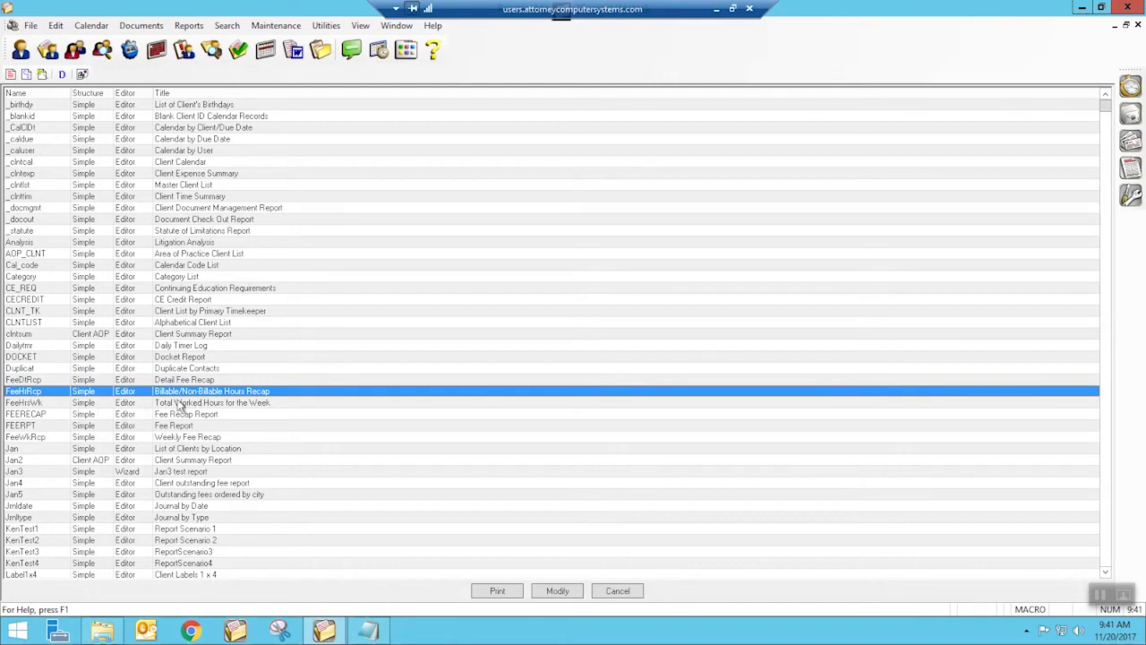
{"action": "left_click", "coordinate": [179, 404]}
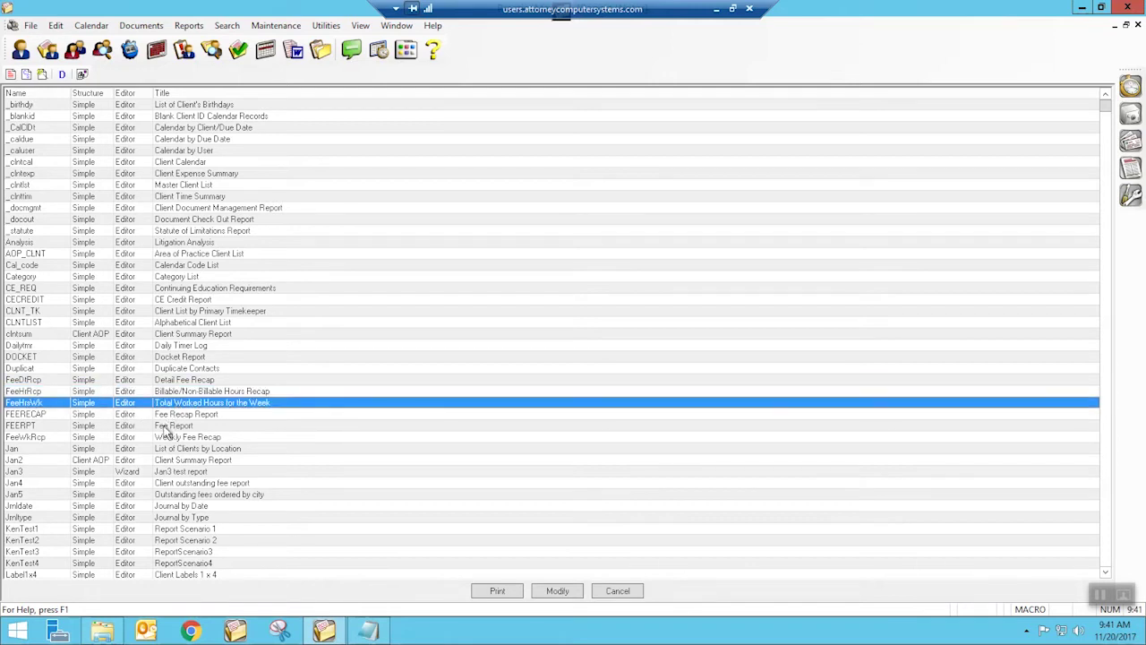
{"action": "left_click", "coordinate": [168, 426]}
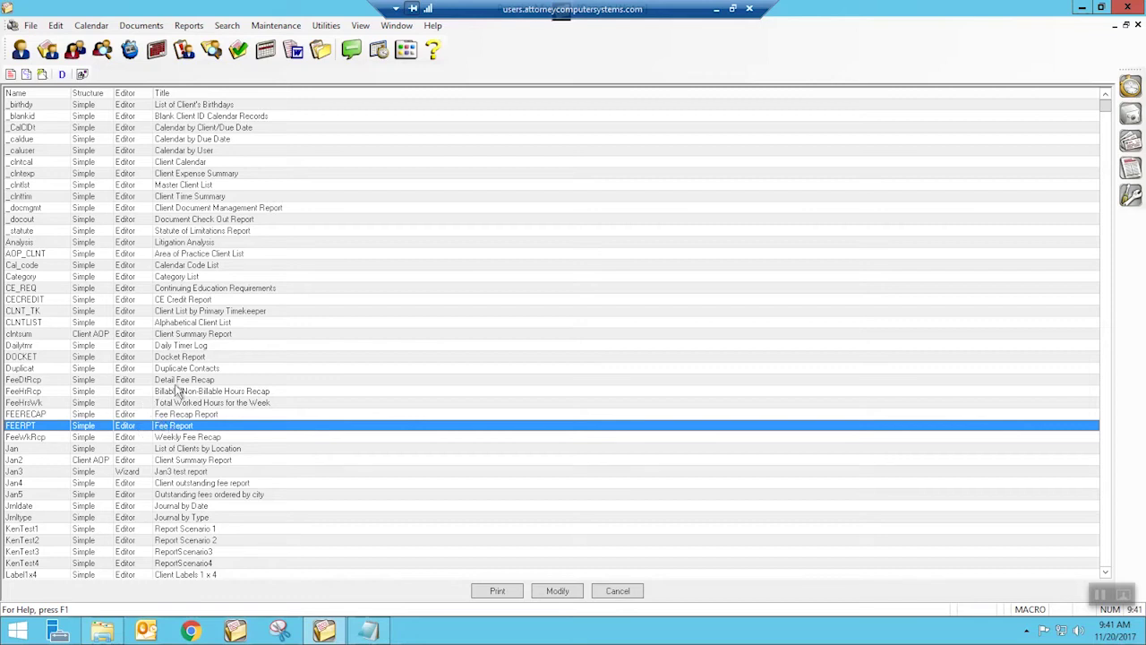
Preview the Detail Fee Recap report with its default client, timekeeper and date ranges
{"action": "left_click", "coordinate": [179, 381]}
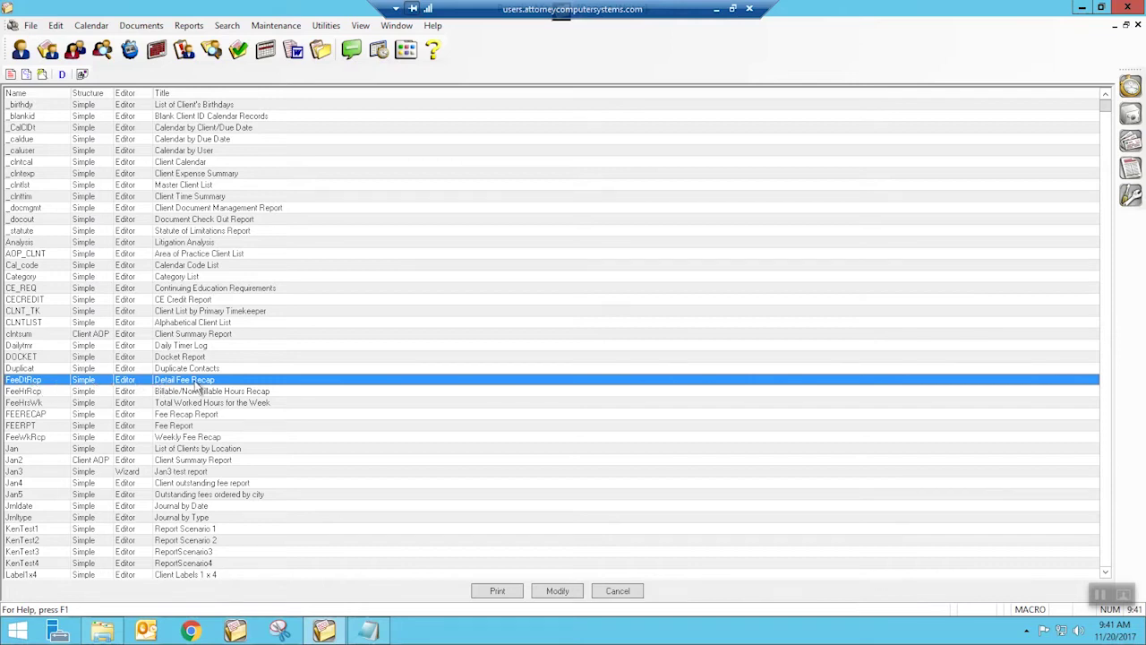
{"action": "double_click", "coordinate": [199, 385]}
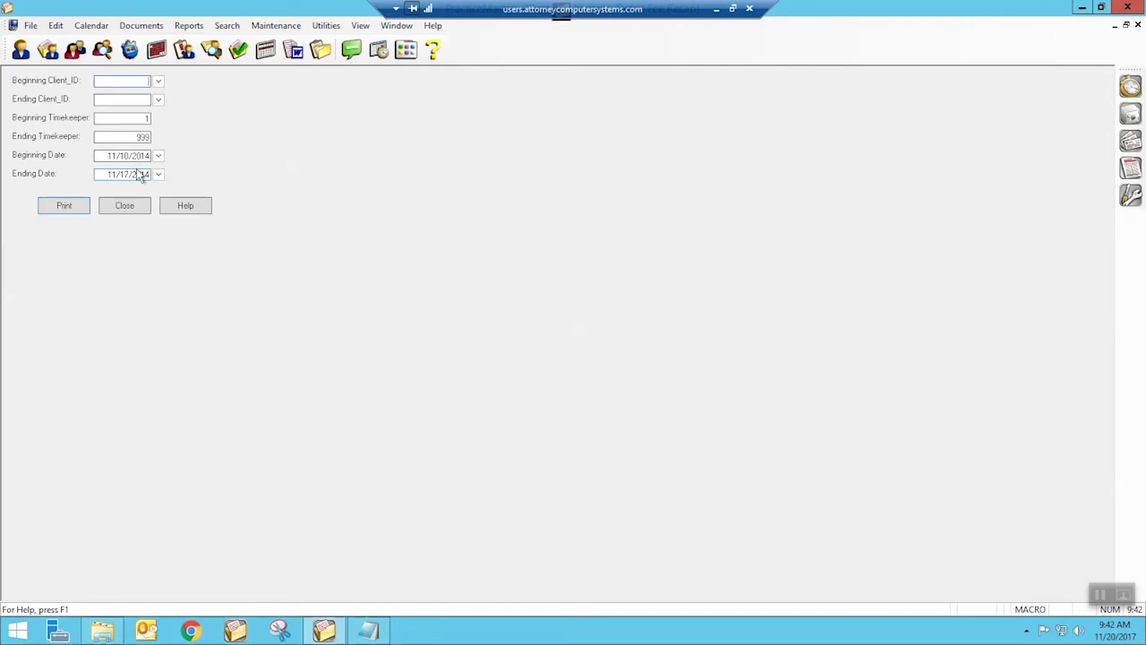
{"action": "left_click", "coordinate": [76, 212]}
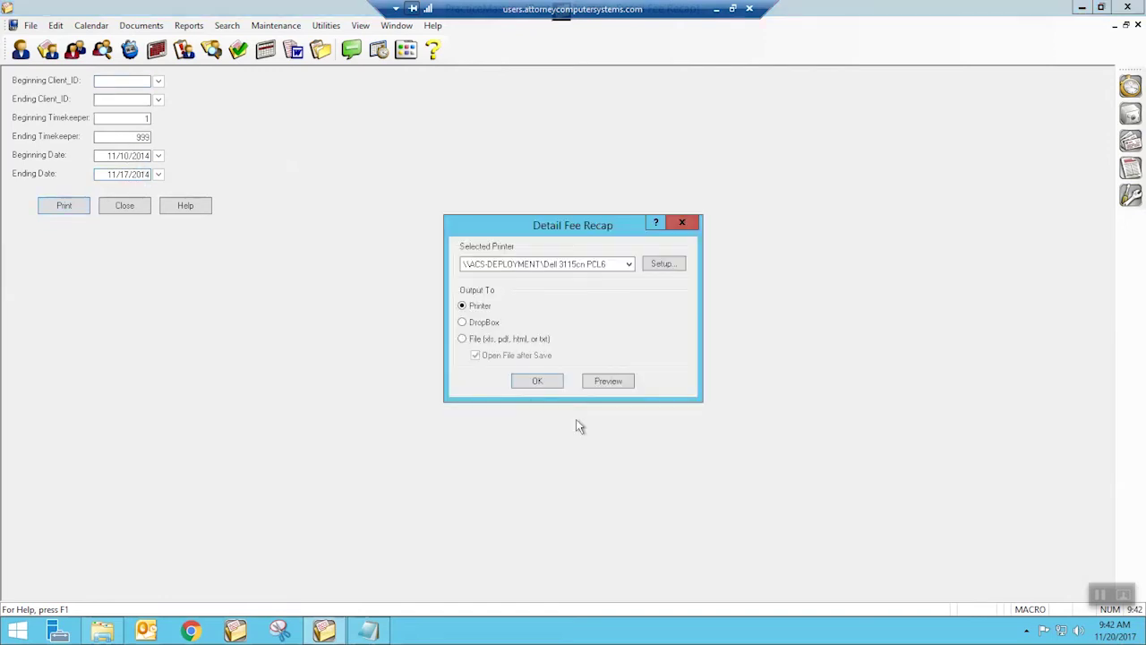
{"action": "left_click", "coordinate": [604, 383]}
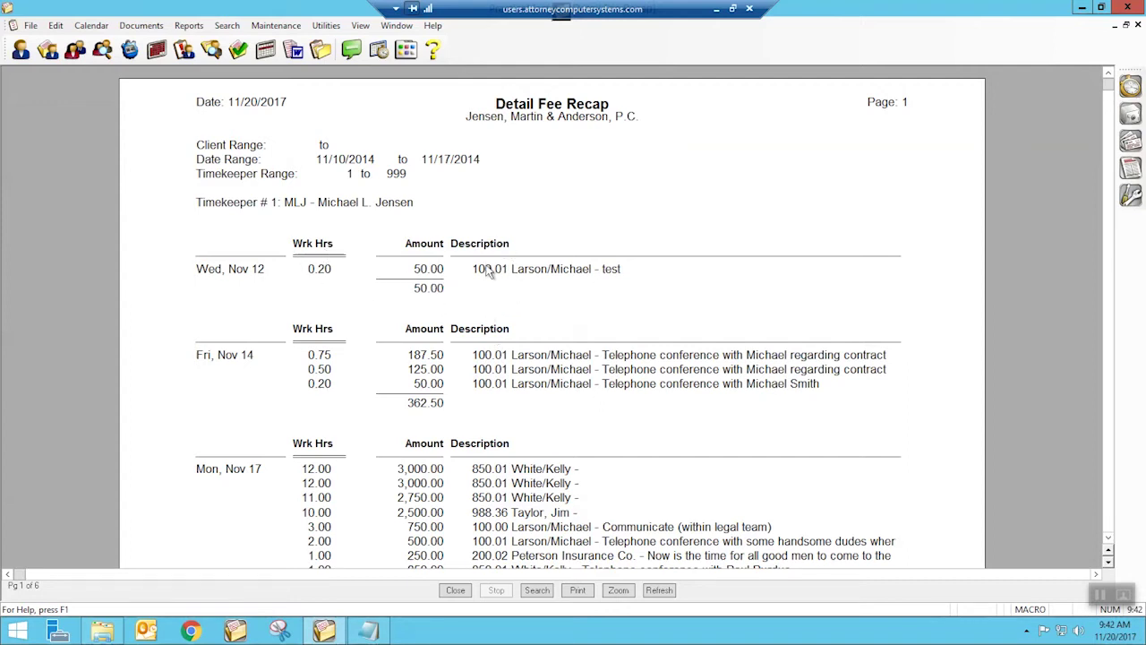
Review the Detail Fee Recap's daily hours, amounts and totals for timekeepers 1 to 3, and close the report
{"action": "scroll", "coordinate": [504, 392], "scroll_direction": "down", "scroll_amount": 2}
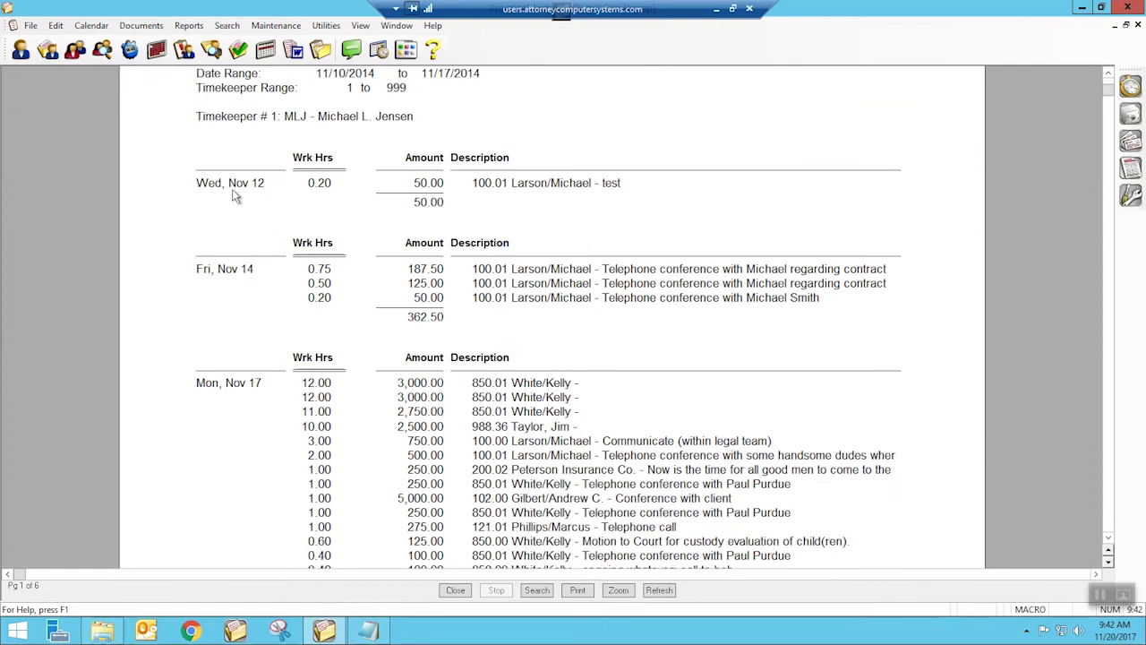
{"action": "scroll", "coordinate": [298, 405], "scroll_direction": "down", "scroll_amount": 3}
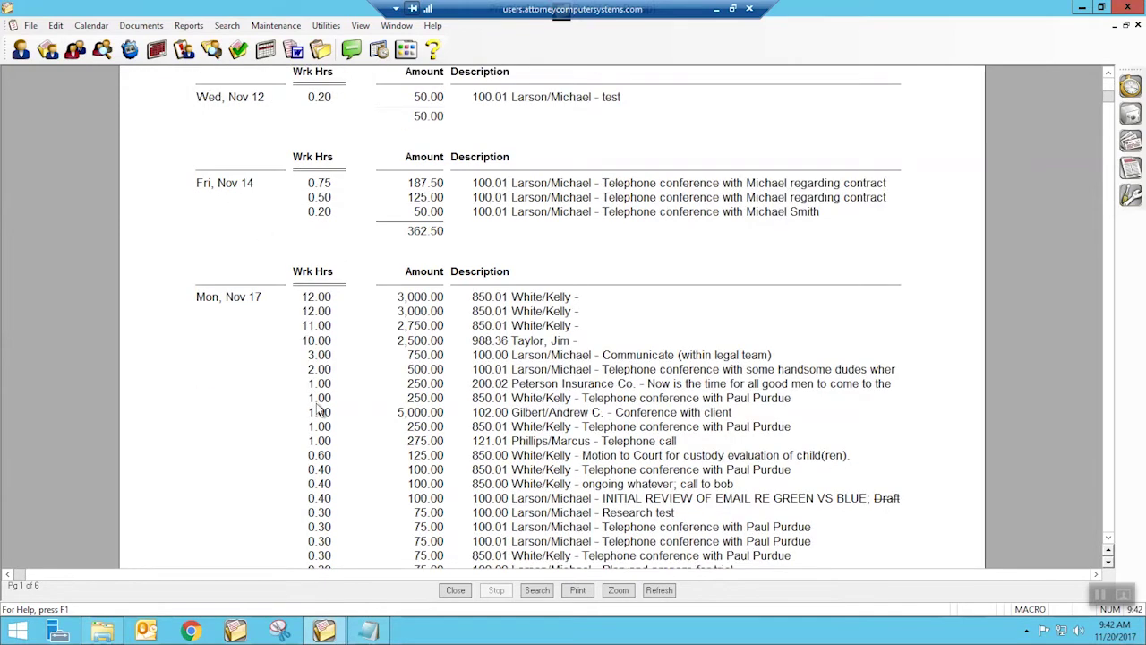
{"action": "scroll", "coordinate": [474, 417], "scroll_direction": "down", "scroll_amount": 9}
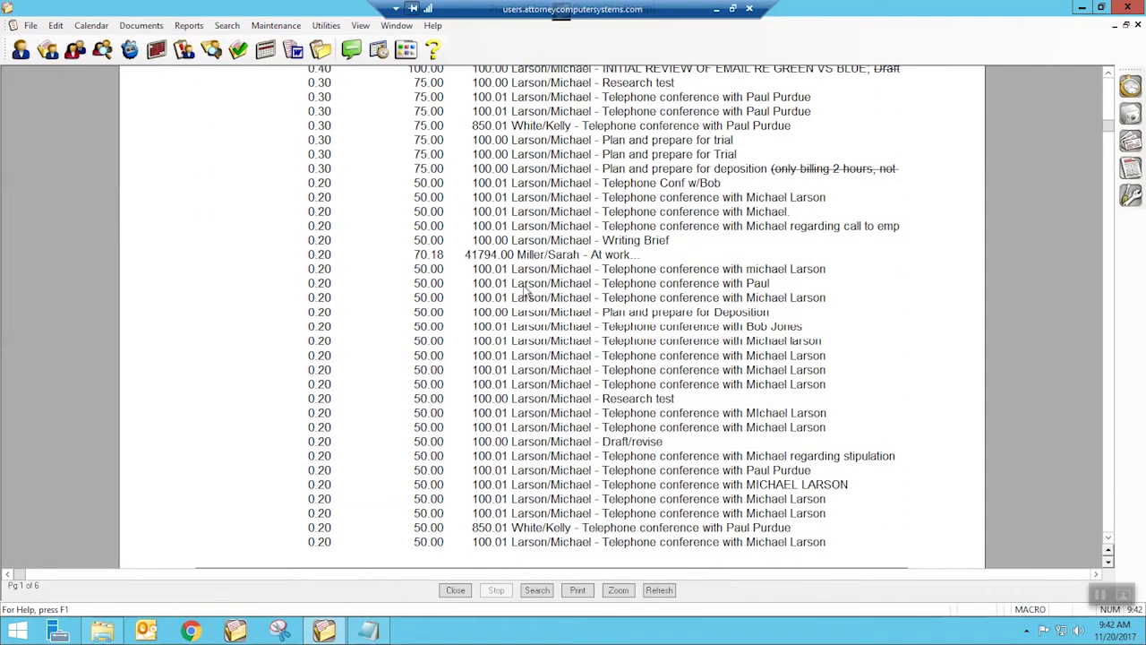
{"action": "scroll", "coordinate": [433, 492], "scroll_direction": "down", "scroll_amount": 11}
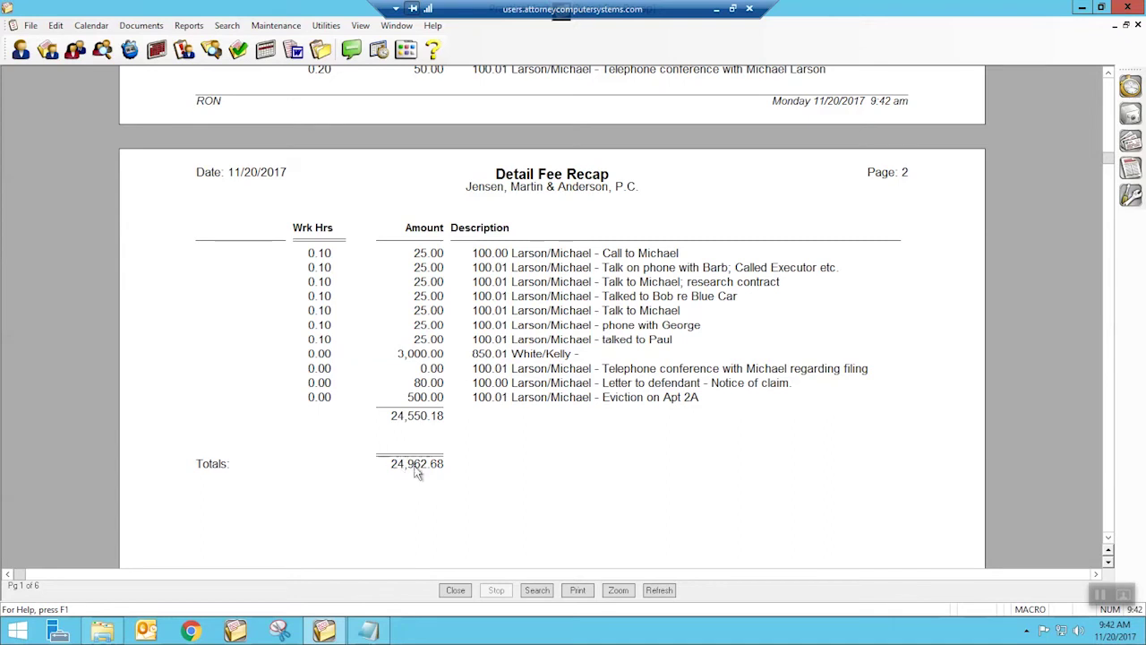
{"action": "scroll", "coordinate": [412, 479], "scroll_direction": "down", "scroll_amount": 5}
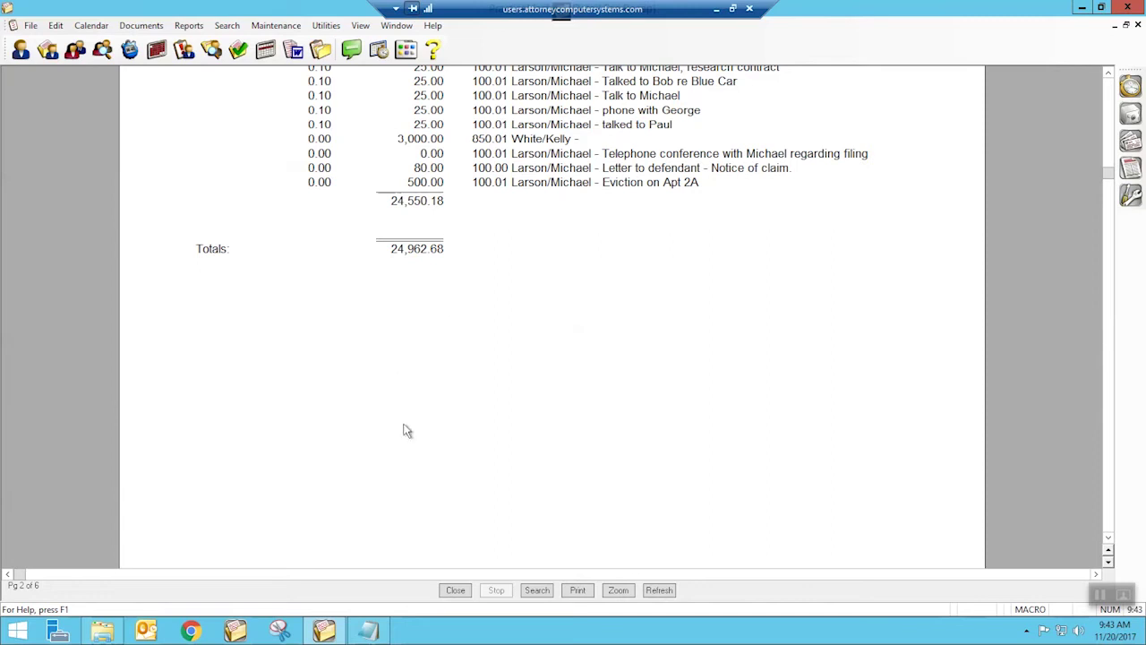
{"action": "scroll", "coordinate": [403, 431], "scroll_direction": "down", "scroll_amount": 10}
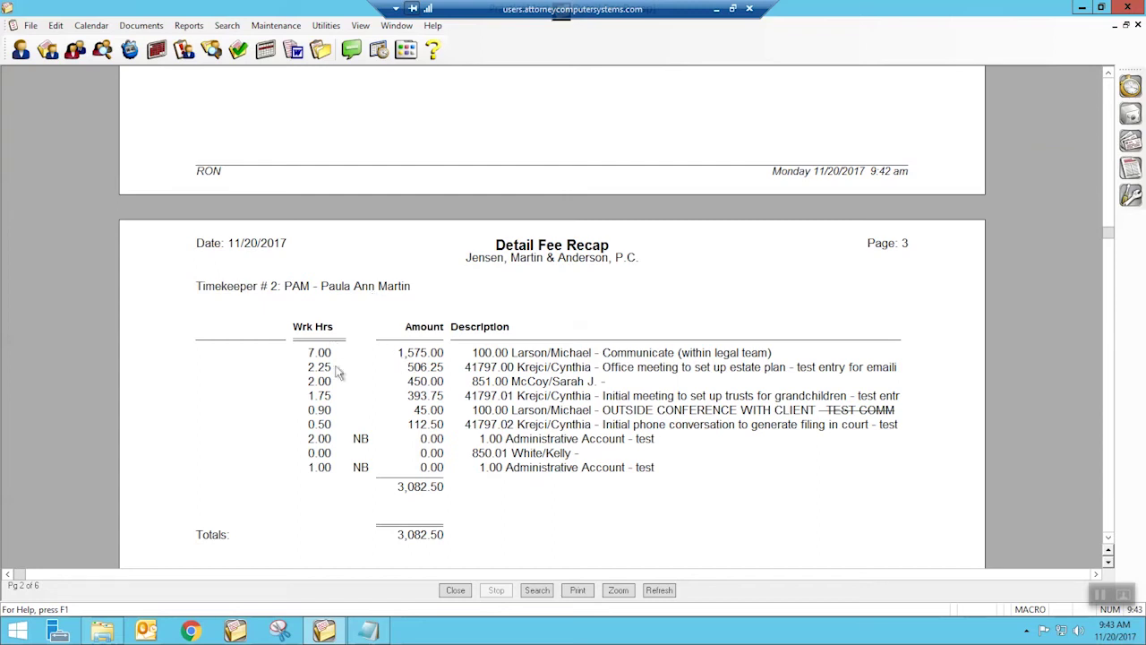
{"action": "scroll", "coordinate": [342, 378], "scroll_direction": "down", "scroll_amount": 5}
{"action": "scroll", "coordinate": [342, 383], "scroll_direction": "down", "scroll_amount": 20}
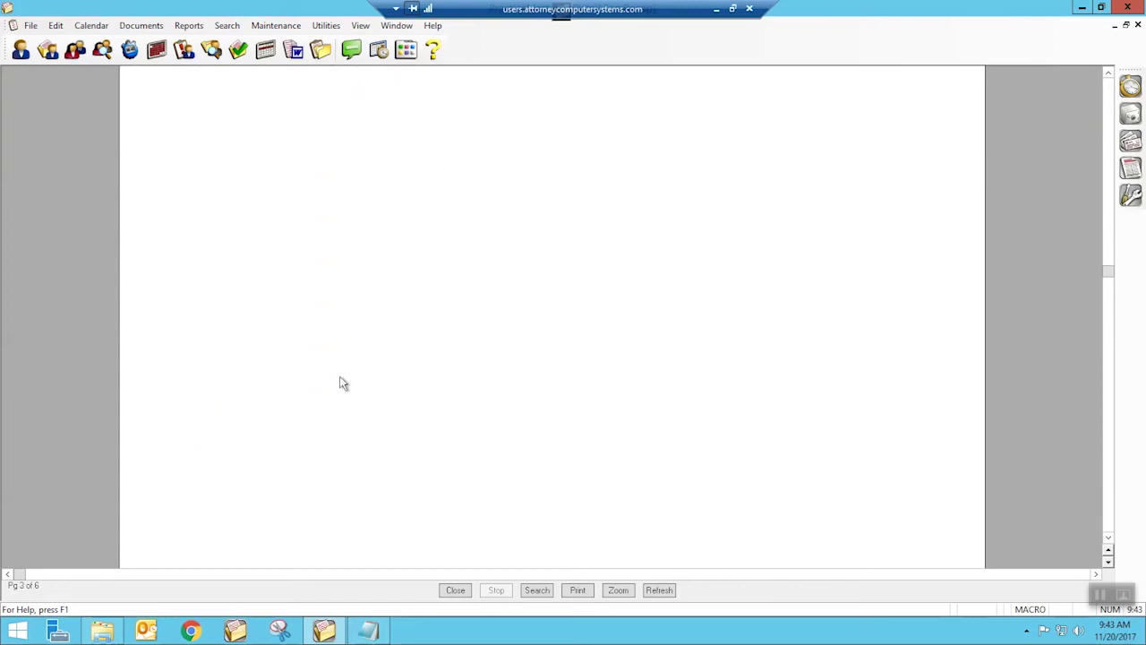
{"action": "scroll", "coordinate": [340, 379], "scroll_direction": "down", "scroll_amount": 4}
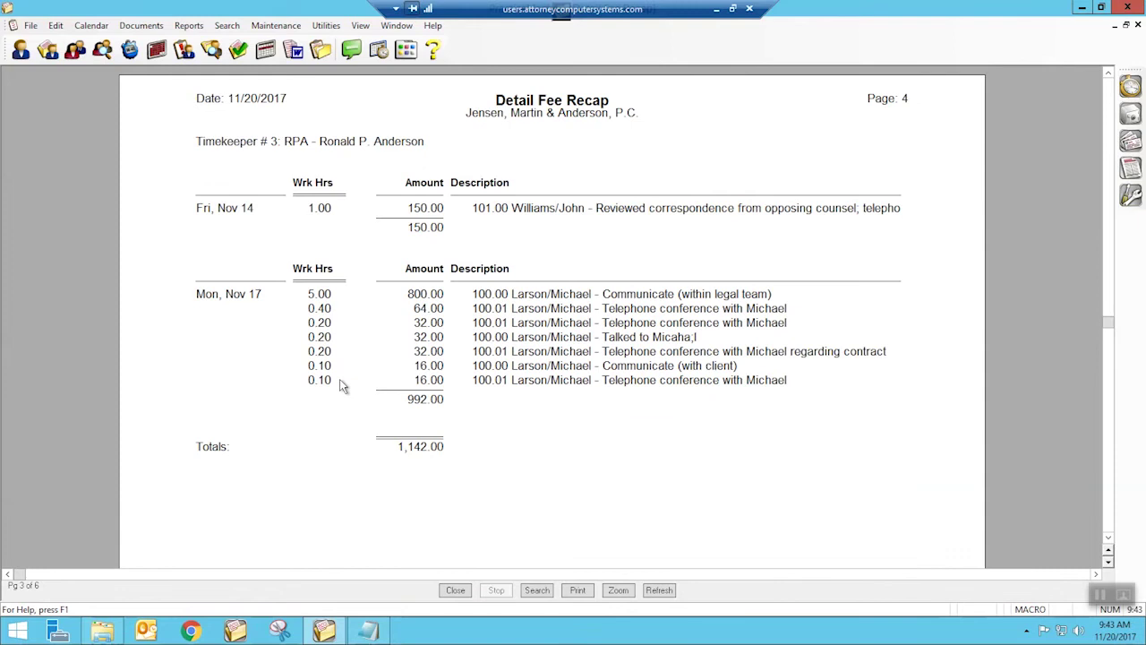
{"action": "scroll", "coordinate": [339, 378], "scroll_direction": "down", "scroll_amount": 1}
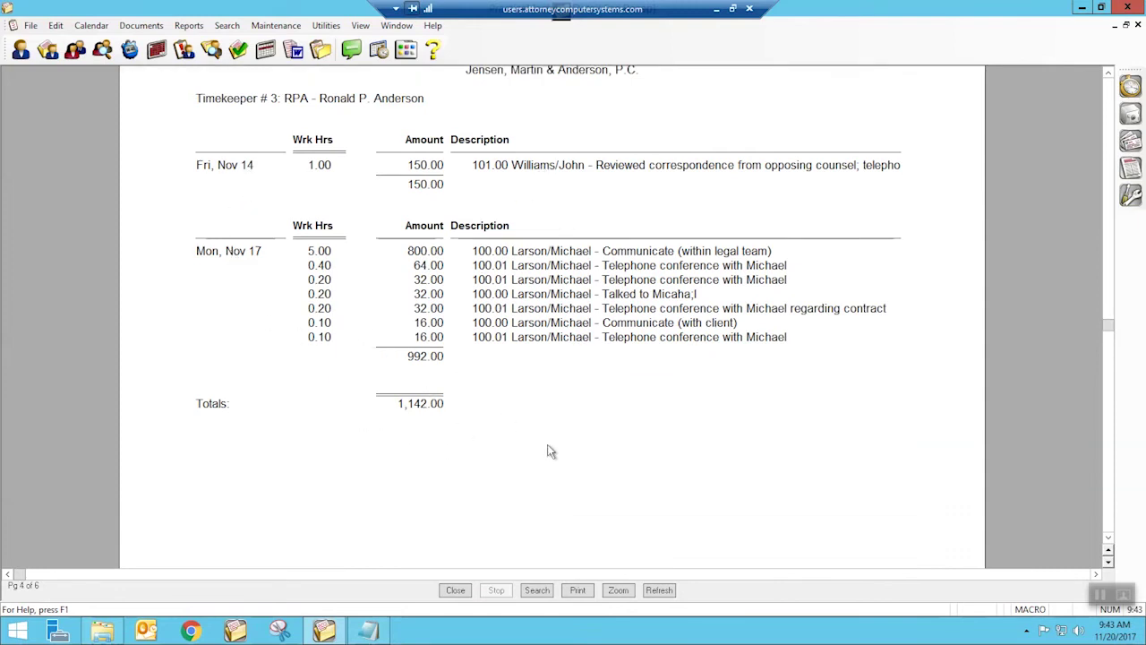
{"action": "left_click", "coordinate": [454, 591]}
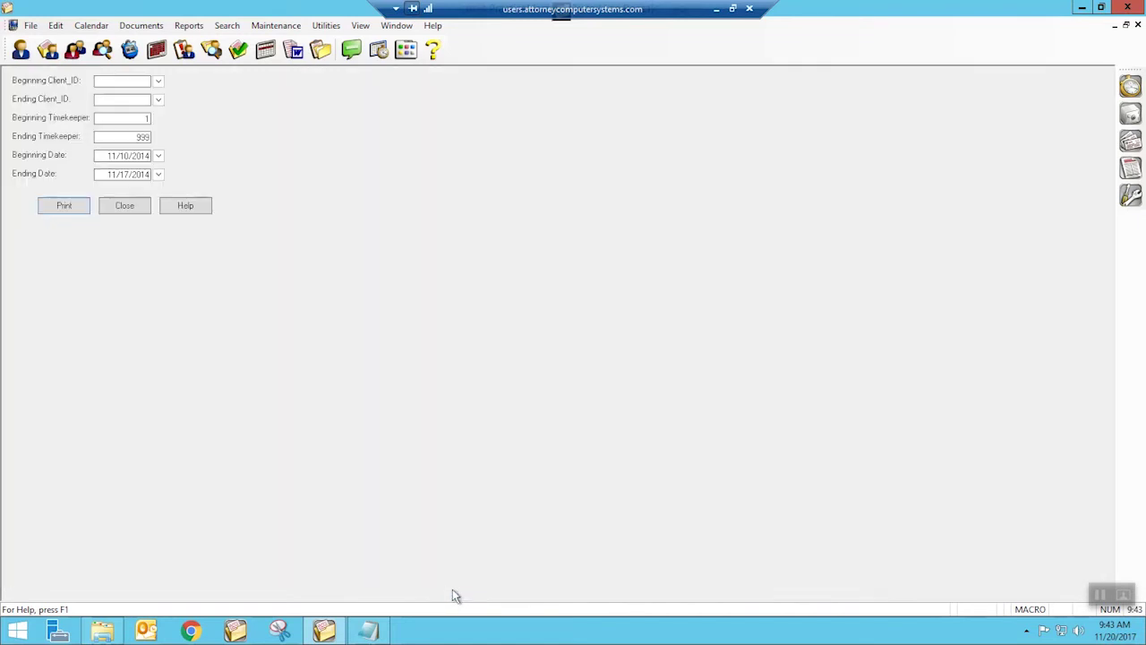
{"action": "left_click", "coordinate": [125, 206]}
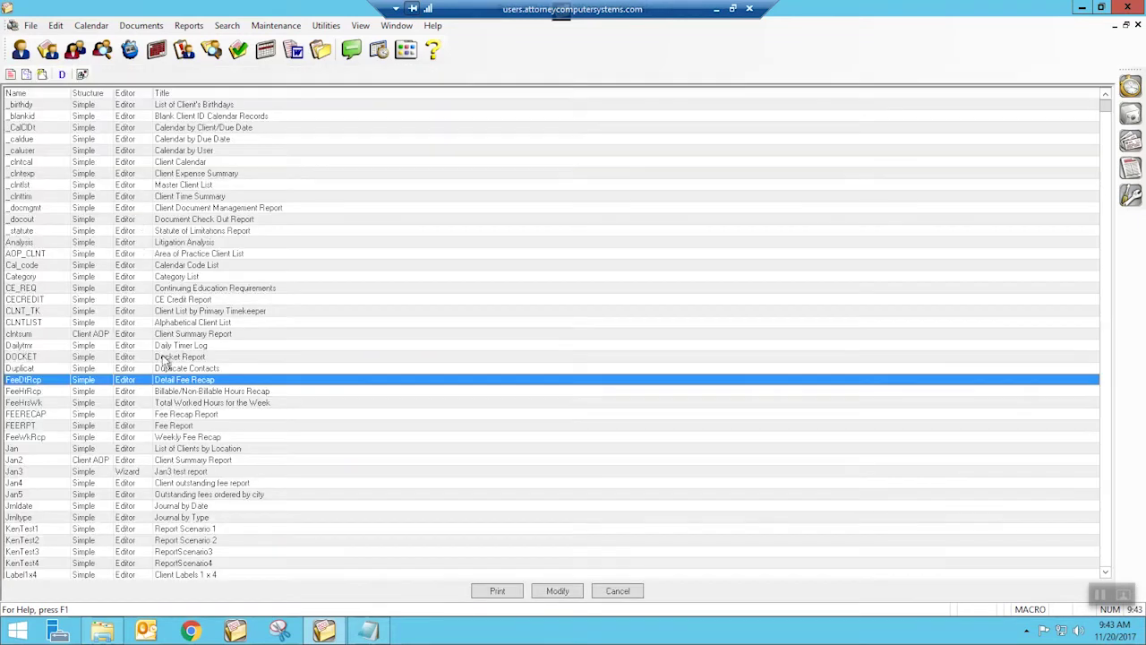
Preview the Billable/Non-Billable Hours Recap report with its default client, timekeeper and date ranges
{"action": "left_click", "coordinate": [208, 392]}
{"action": "left_click", "coordinate": [497, 592]}
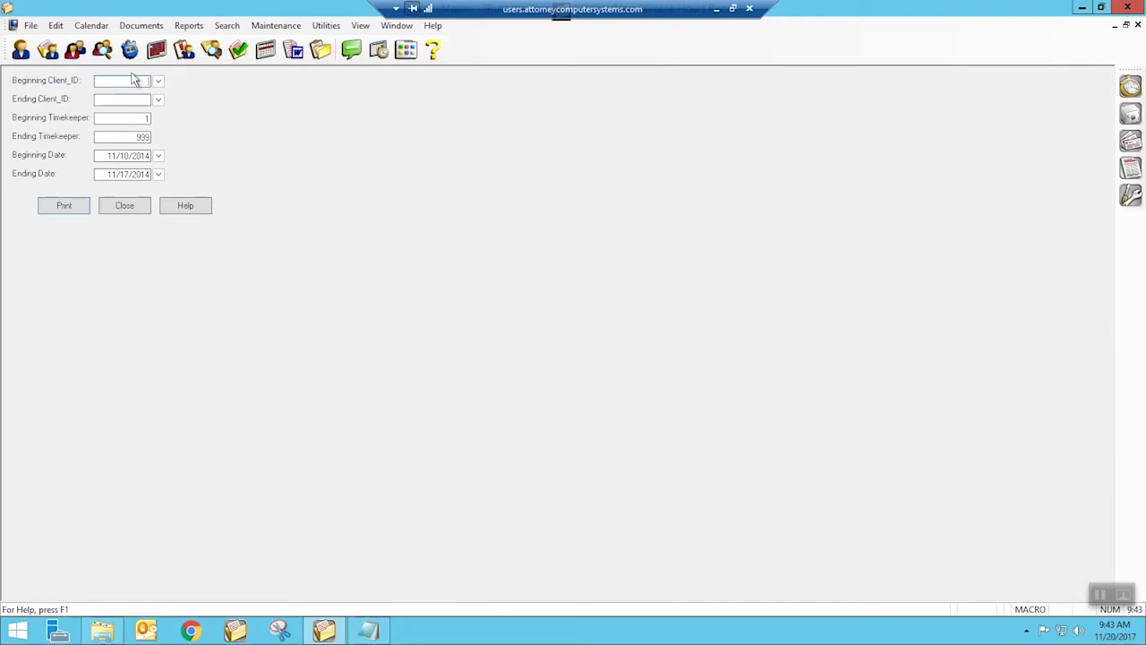
{"action": "left_click", "coordinate": [60, 208]}
{"action": "left_click", "coordinate": [592, 384]}
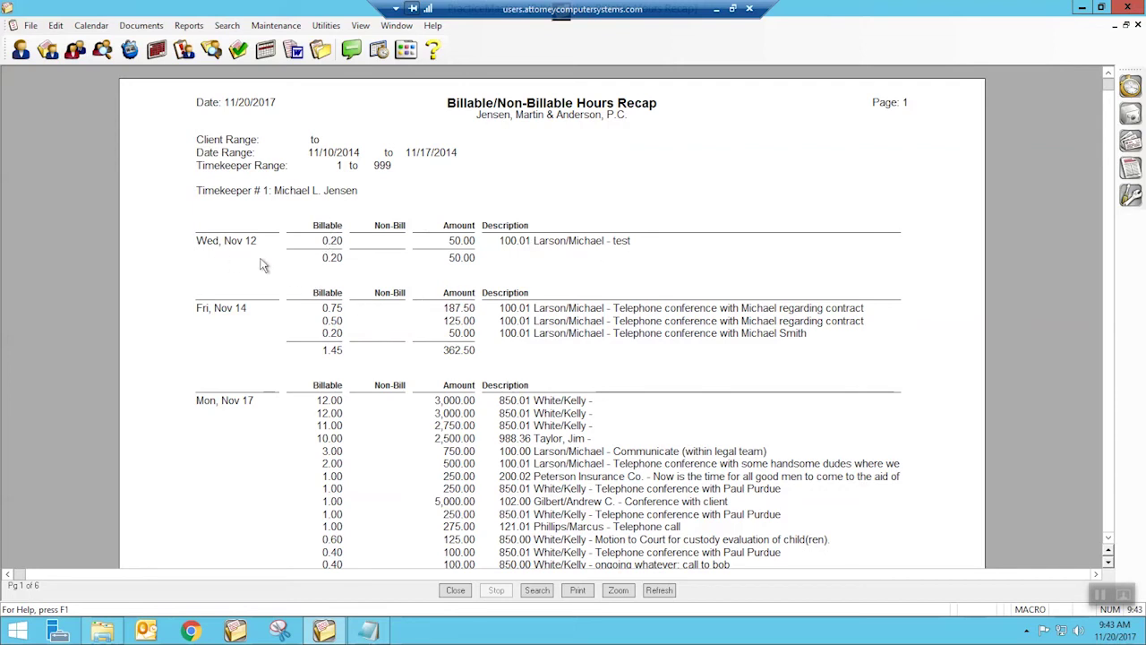
Examine the billable and non-billable hours and totals for timekeepers 1 to 3, and close the report
{"action": "scroll", "coordinate": [298, 372], "scroll_direction": "down", "scroll_amount": 15}
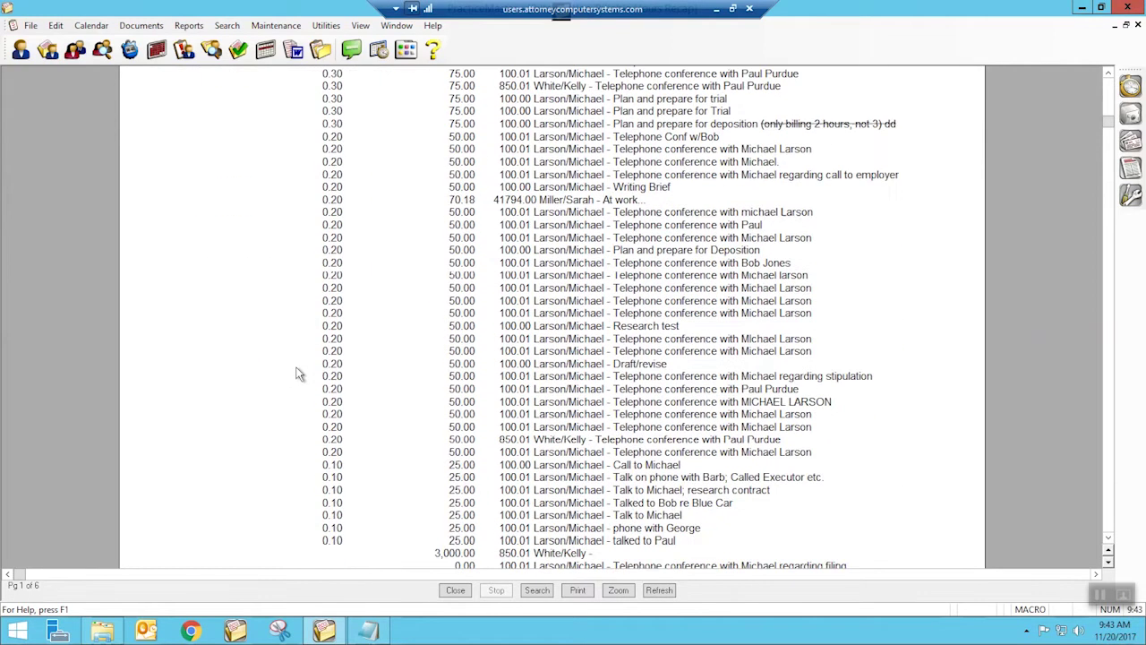
{"action": "scroll", "coordinate": [300, 376], "scroll_direction": "down", "scroll_amount": 10}
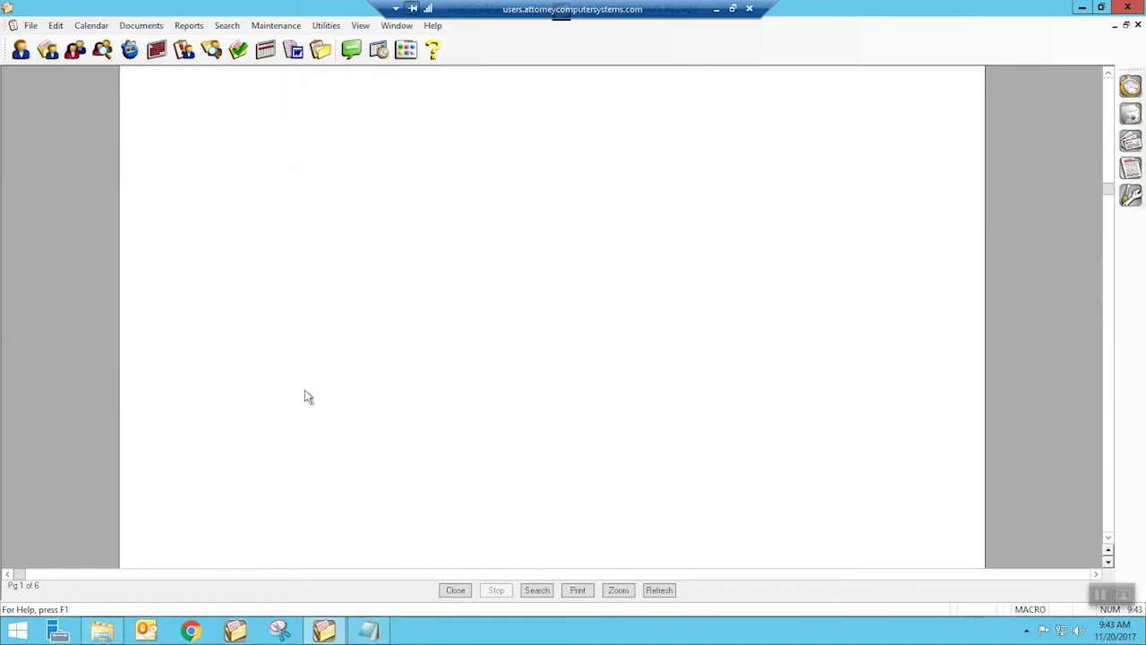
{"action": "scroll", "coordinate": [306, 396], "scroll_direction": "down", "scroll_amount": 6}
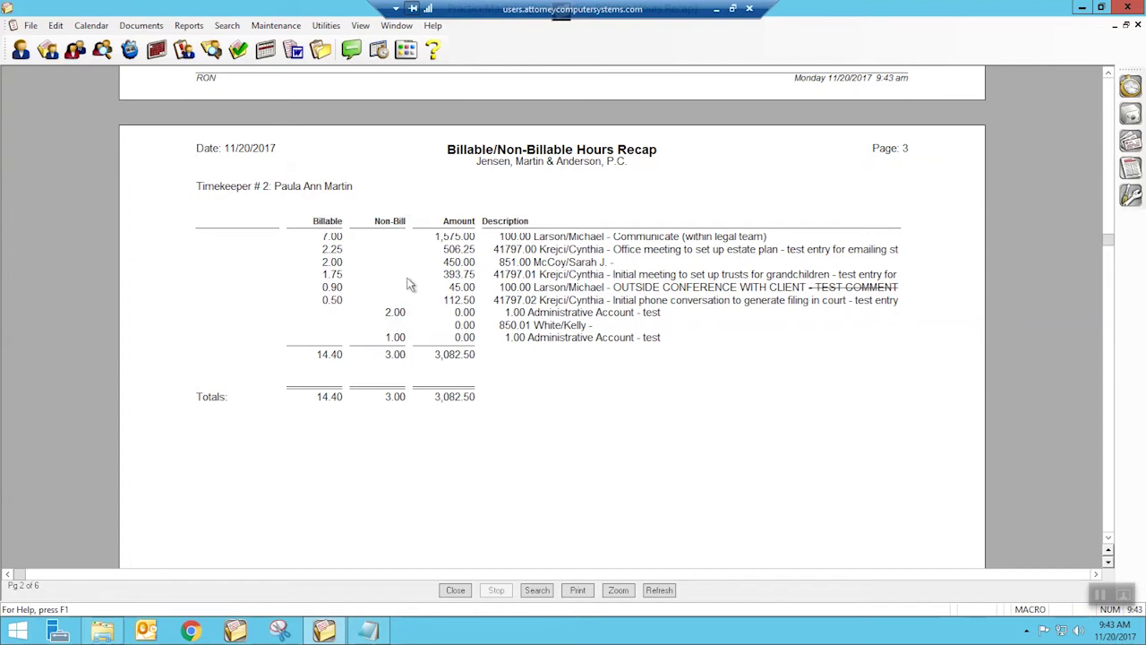
{"action": "scroll", "coordinate": [355, 391], "scroll_direction": "down", "scroll_amount": 5}
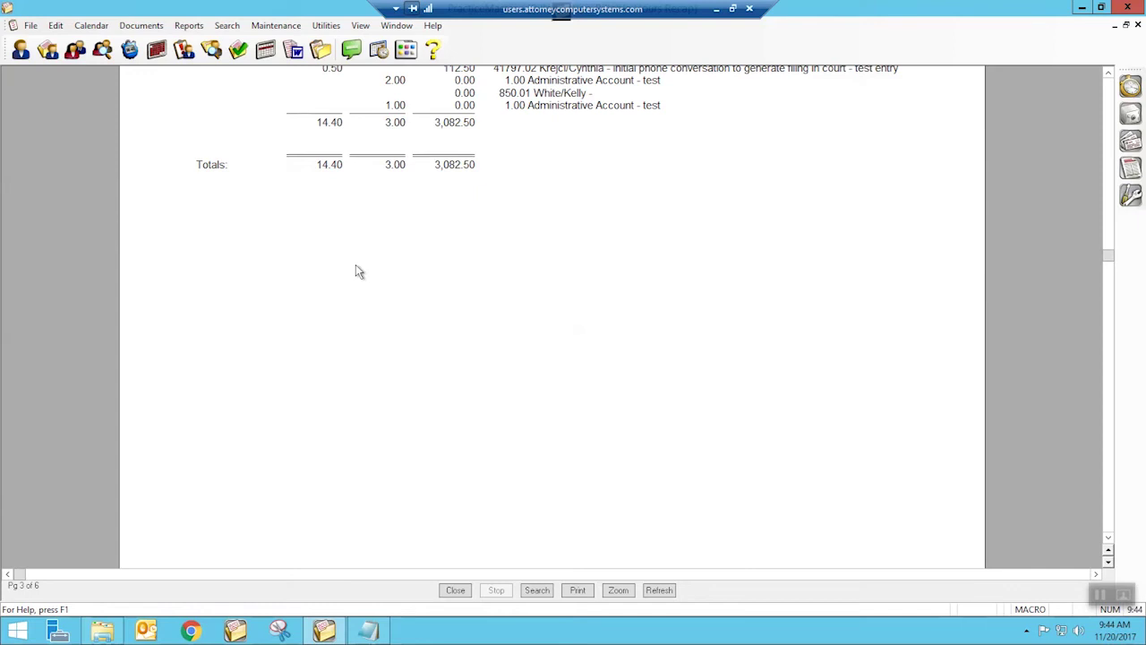
{"action": "scroll", "coordinate": [356, 271], "scroll_direction": "up", "scroll_amount": 4}
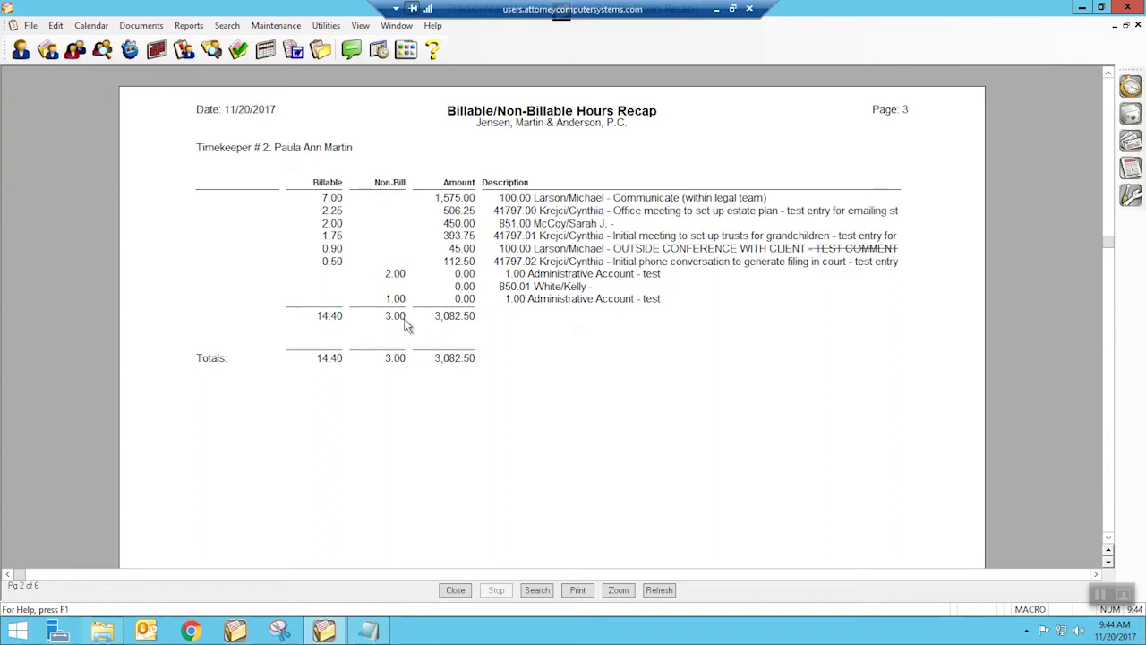
{"action": "scroll", "coordinate": [414, 363], "scroll_direction": "down", "scroll_amount": 10}
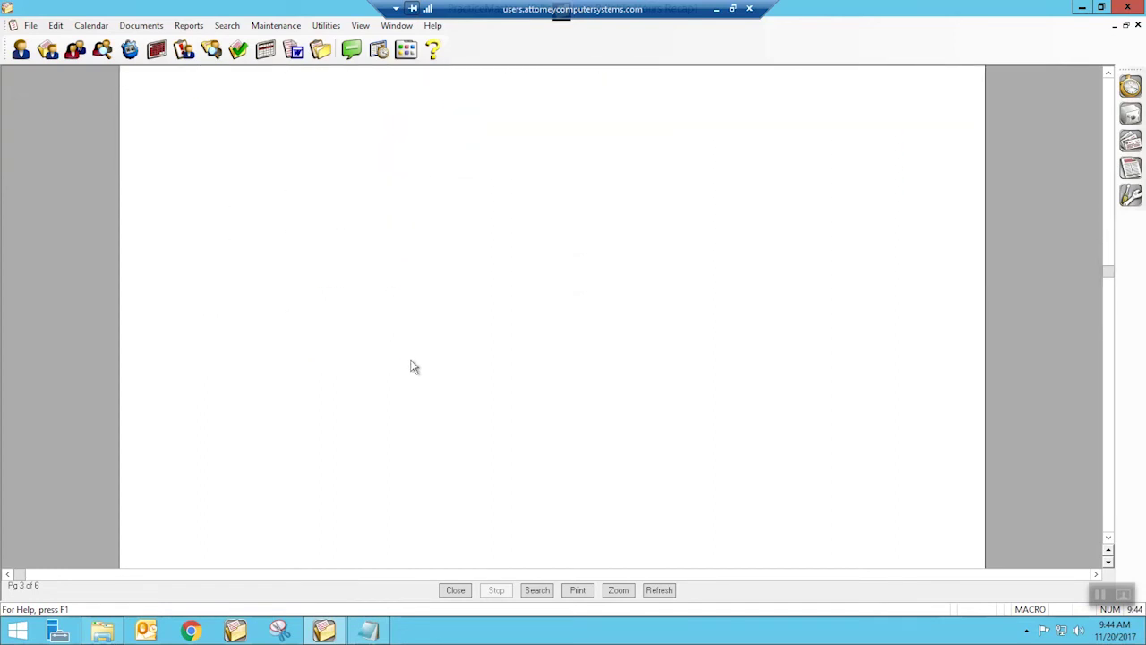
{"action": "scroll", "coordinate": [413, 374], "scroll_direction": "down", "scroll_amount": 6}
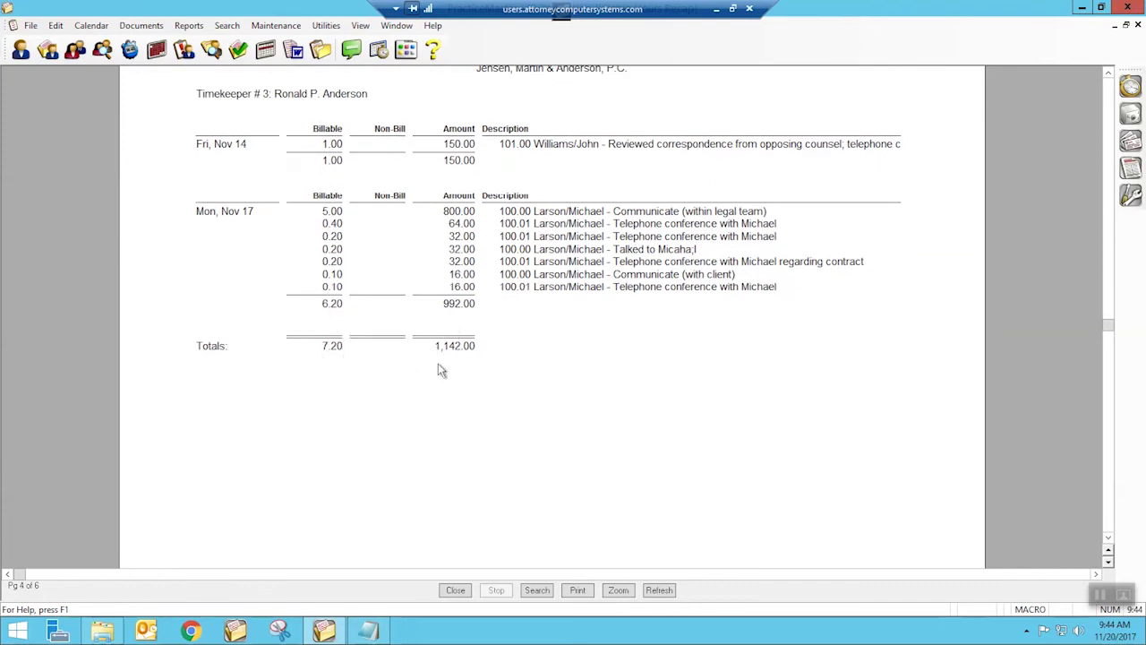
{"action": "left_click", "coordinate": [454, 590]}
{"action": "left_click", "coordinate": [130, 205]}
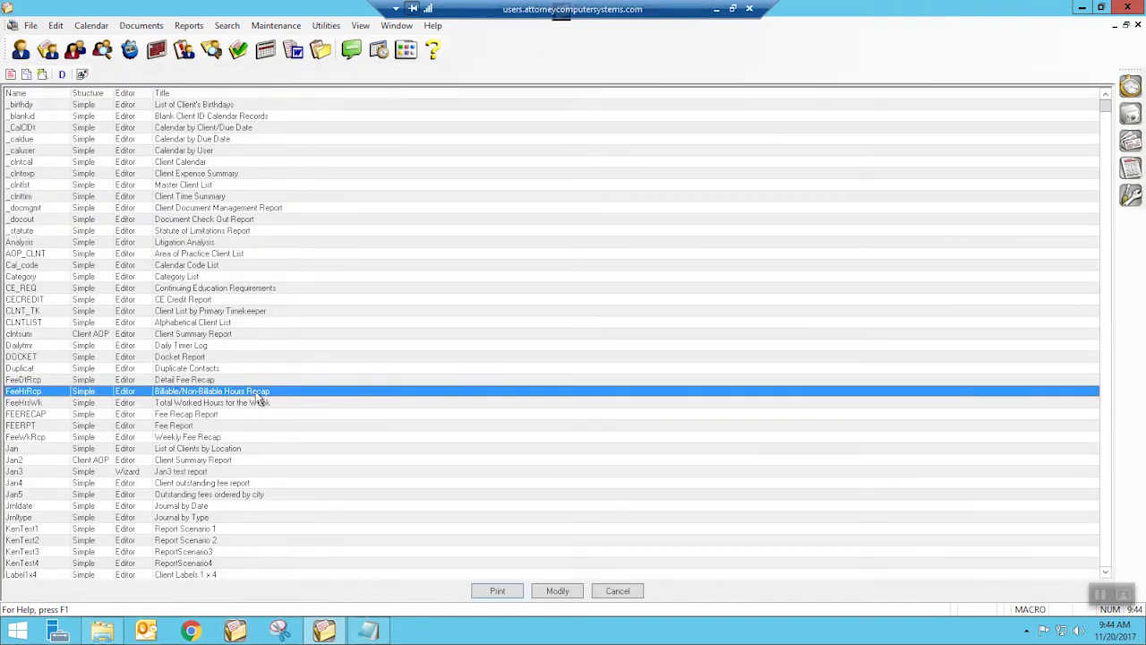
Preview the Total Worked Hours for the Week report for timekeeper 1 with its default report date, and close the preview
{"action": "left_click", "coordinate": [185, 405]}
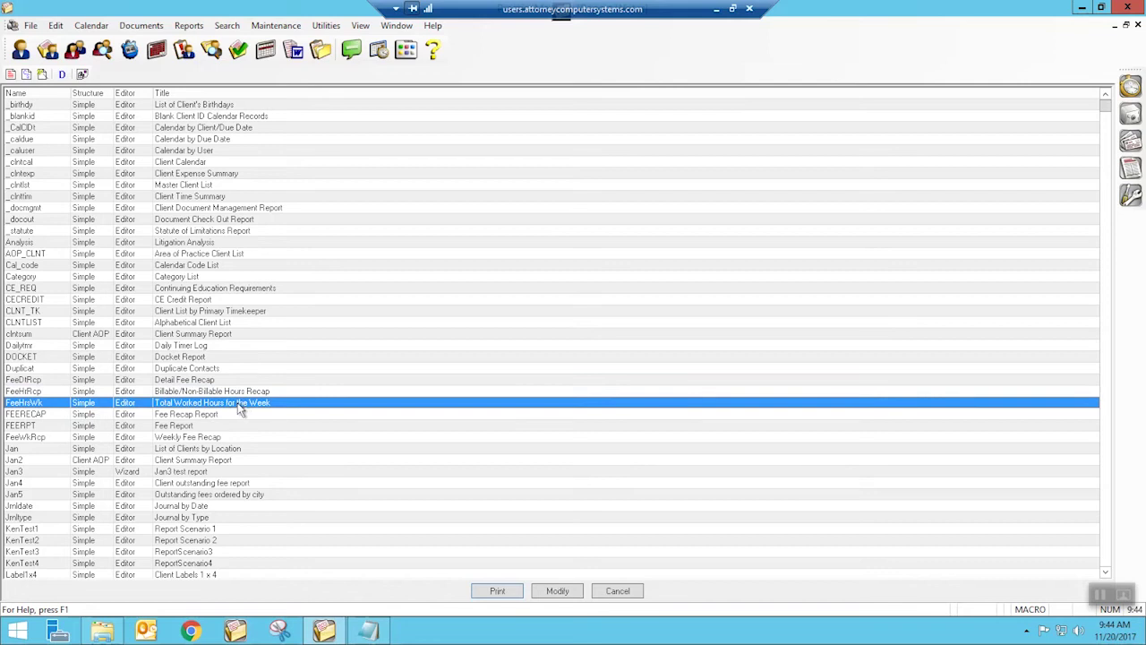
{"action": "left_click", "coordinate": [495, 591]}
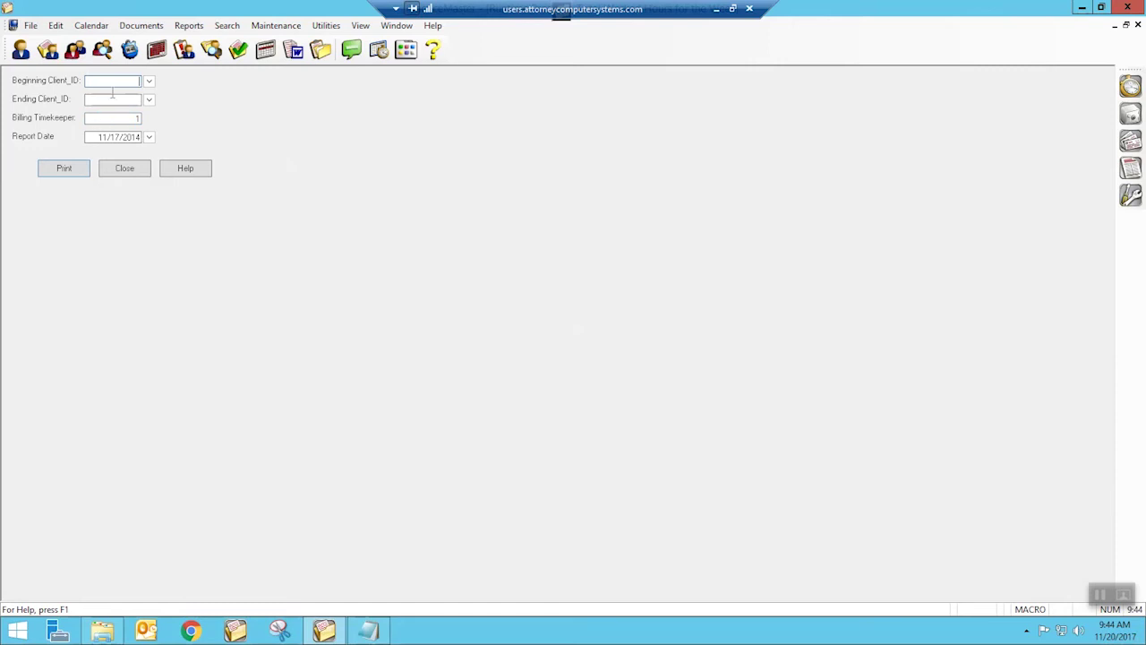
{"action": "left_click", "coordinate": [68, 168]}
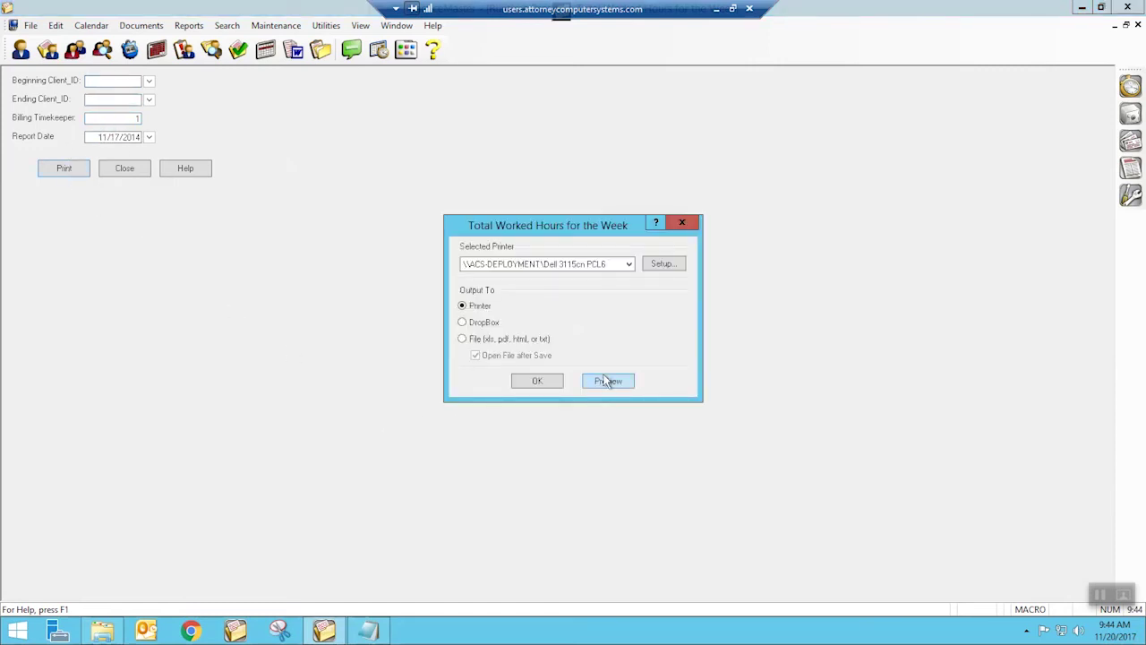
{"action": "left_click", "coordinate": [606, 381]}
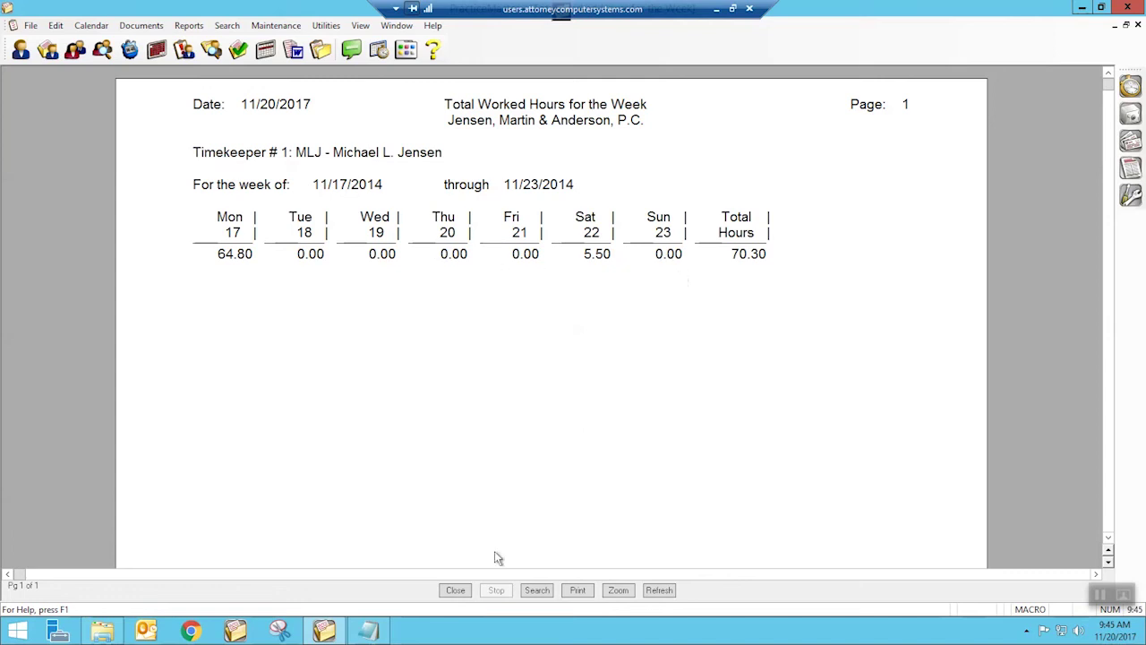
{"action": "left_click", "coordinate": [455, 589]}
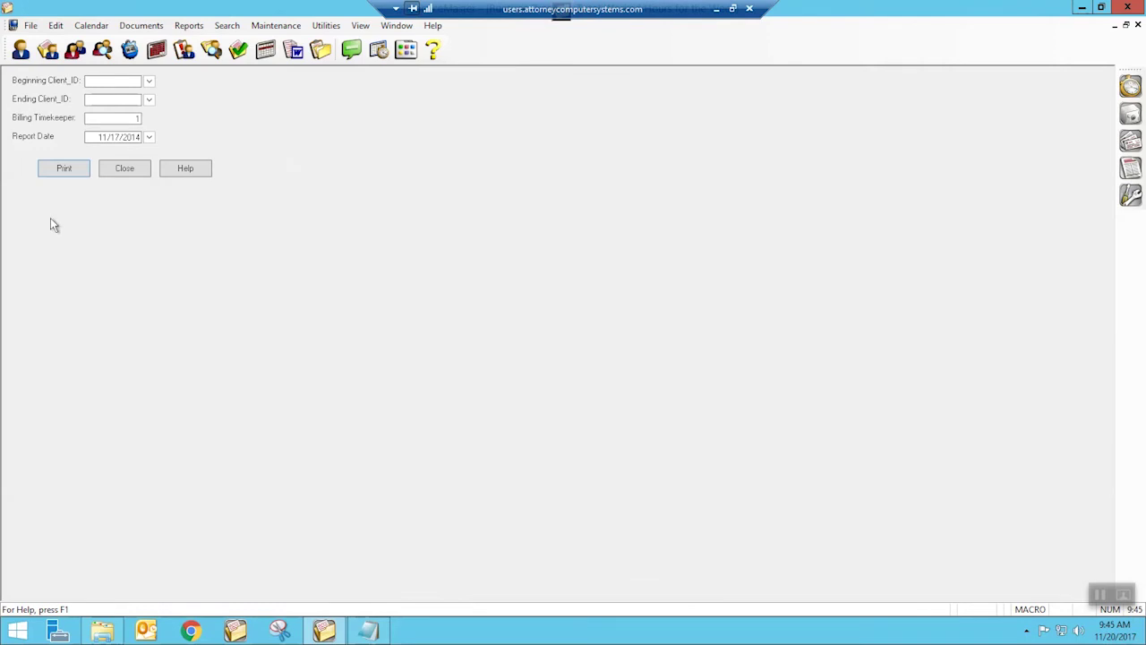
Set the weekly hours report date to 11/10/2014, preview that week's worked hours, and close the preview
{"action": "left_click_drag", "start_coordinate": [95, 135], "coordinate": [180, 143]}
{"action": "left_click", "coordinate": [150, 137]}
{"action": "left_click", "coordinate": [492, 319]}
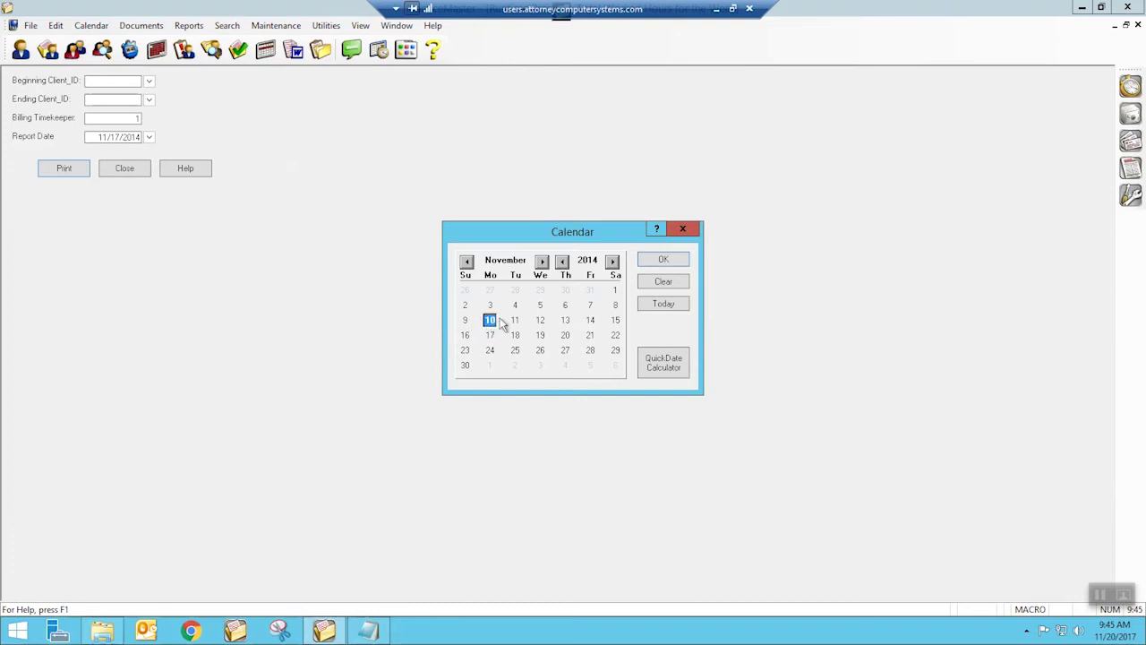
{"action": "left_click", "coordinate": [662, 259]}
{"action": "left_click", "coordinate": [64, 169]}
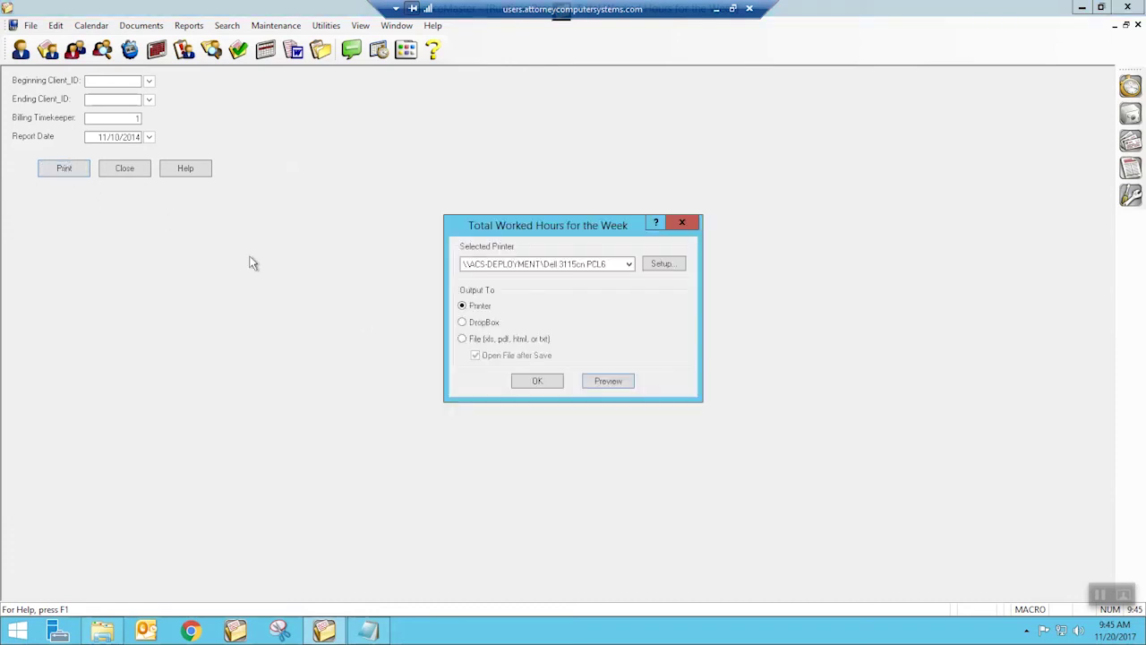
{"action": "left_click", "coordinate": [603, 381]}
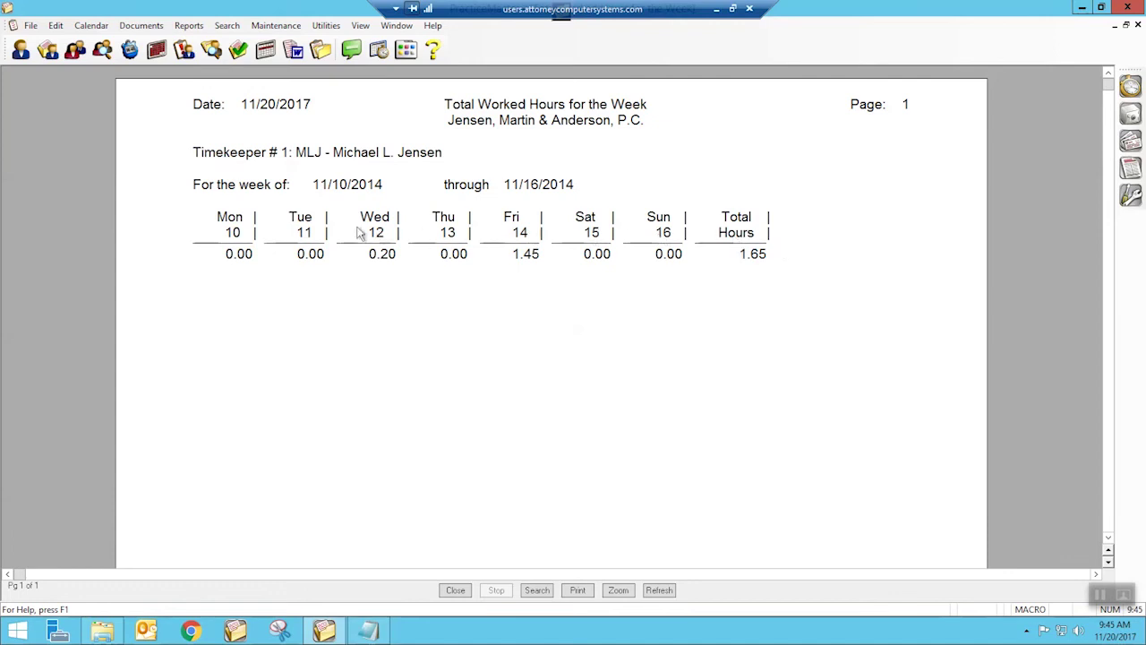
{"action": "left_click", "coordinate": [455, 590]}
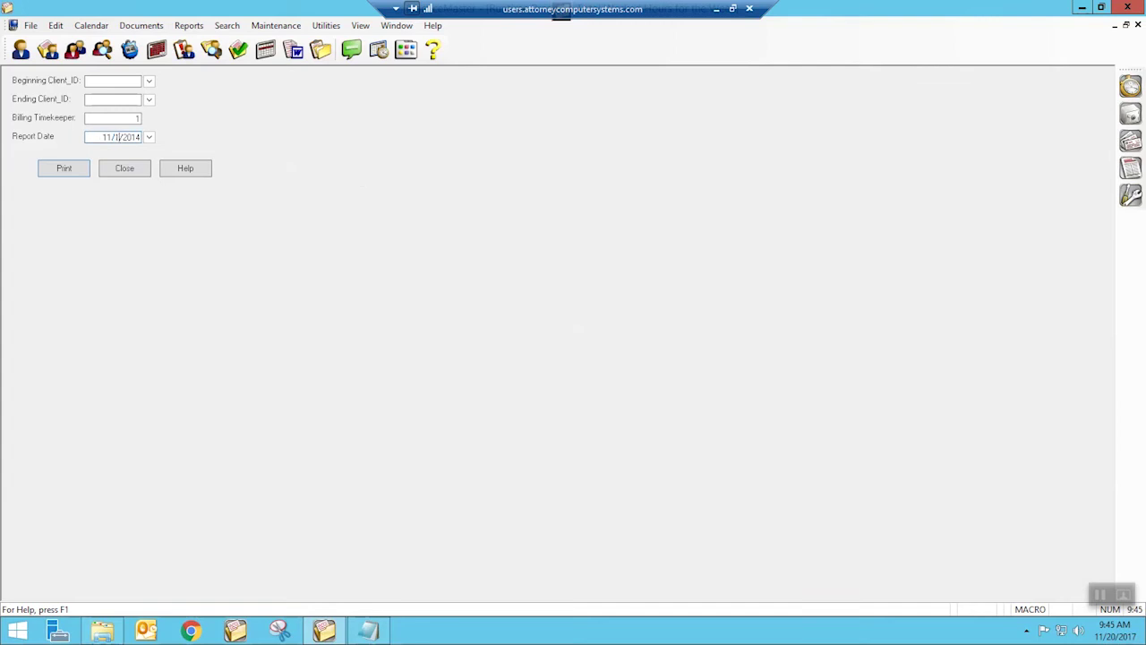
Preview the weekly hours report again with the report date set to 11/17/2014, and close the report
{"action": "left_click", "coordinate": [44, 174]}
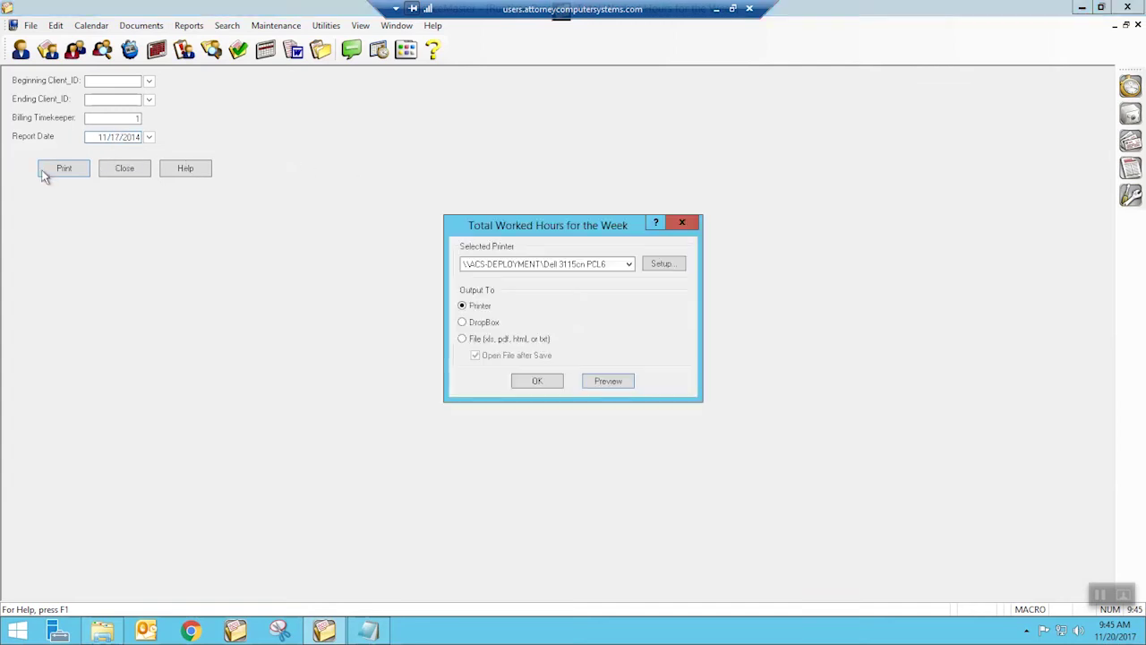
{"action": "left_click", "coordinate": [614, 385]}
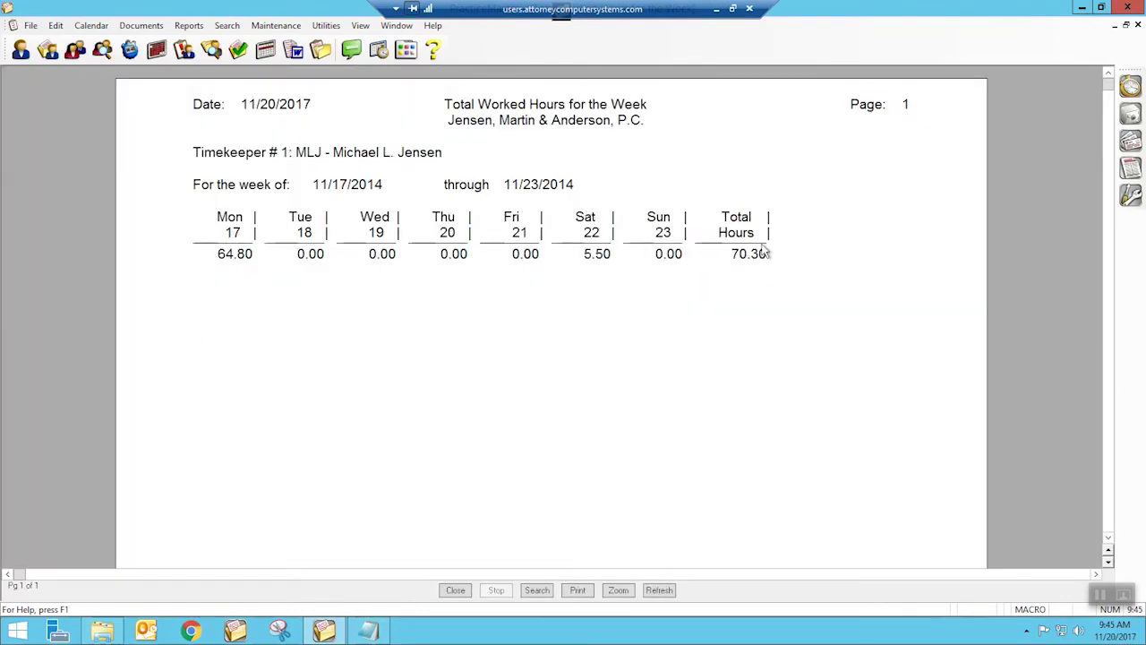
{"action": "left_click", "coordinate": [457, 590]}
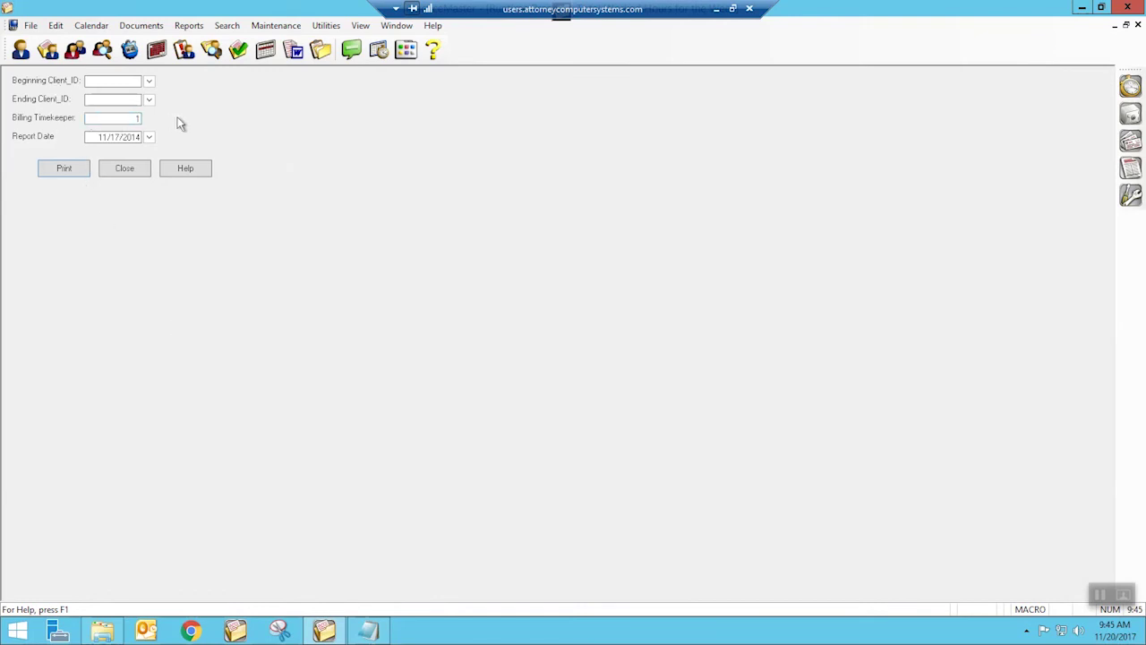
{"action": "left_click", "coordinate": [124, 170]}
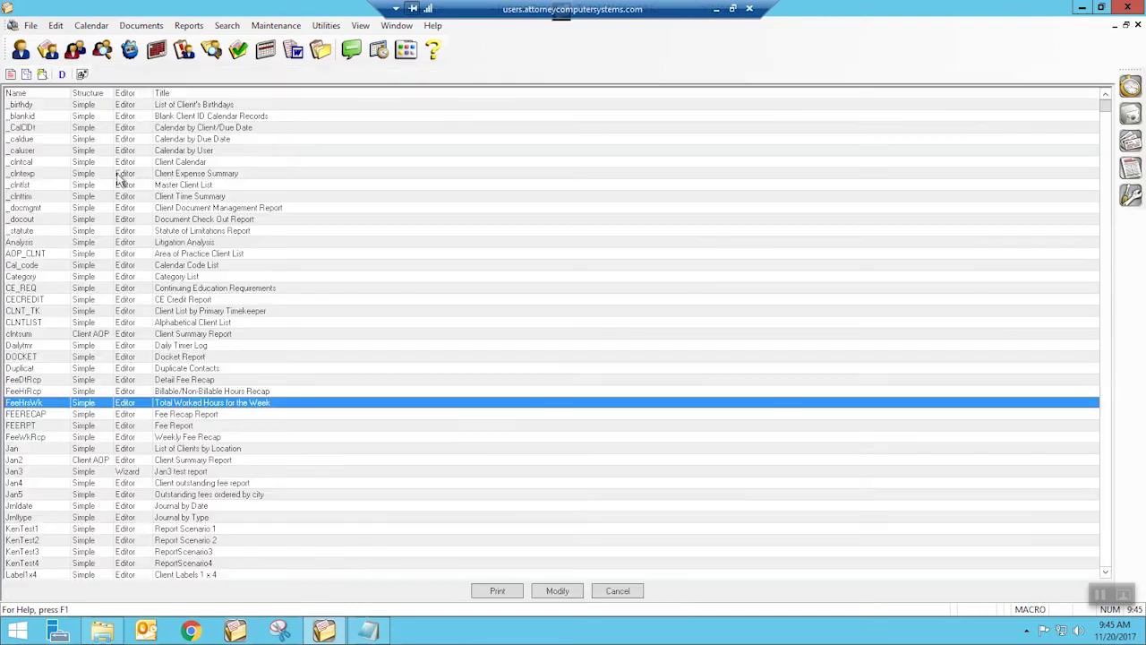
Preview the Fee Report for all clients, leaving the beginning and ending client IDs blank
{"action": "left_click", "coordinate": [170, 427]}
{"action": "left_click", "coordinate": [506, 595]}
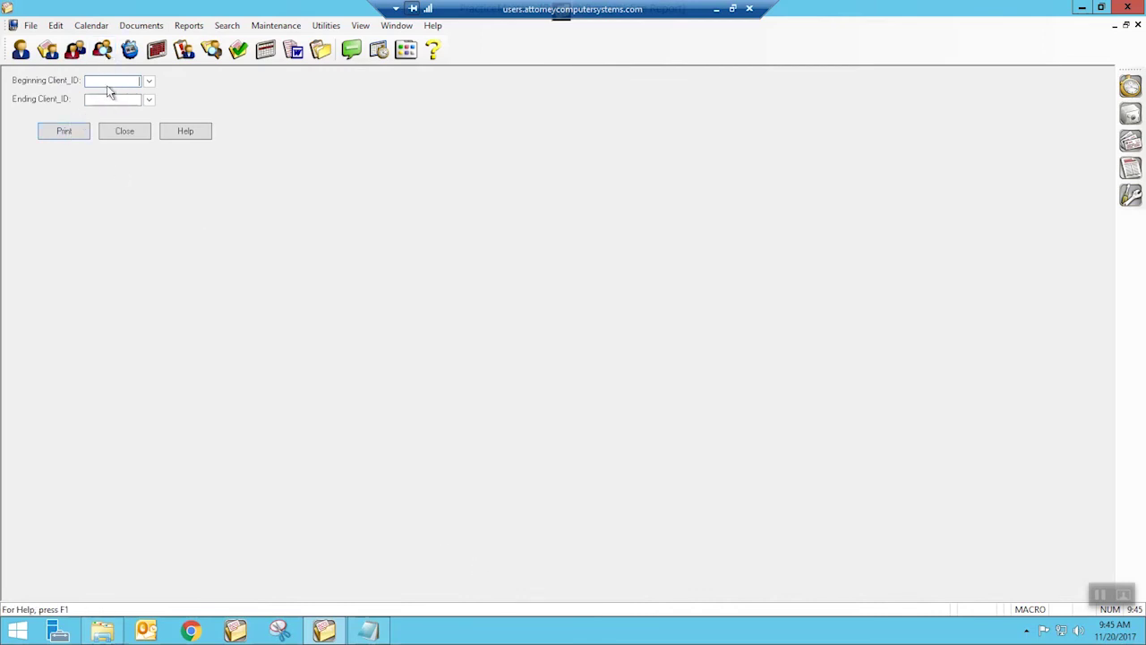
{"action": "left_click", "coordinate": [59, 136]}
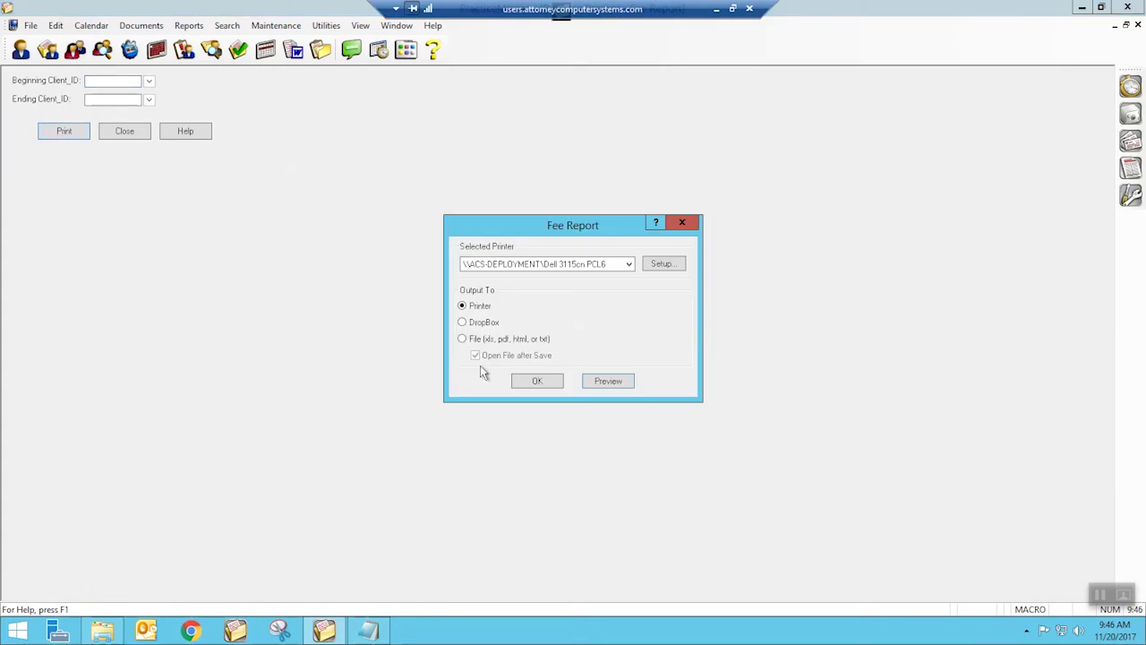
{"action": "left_click", "coordinate": [604, 383]}
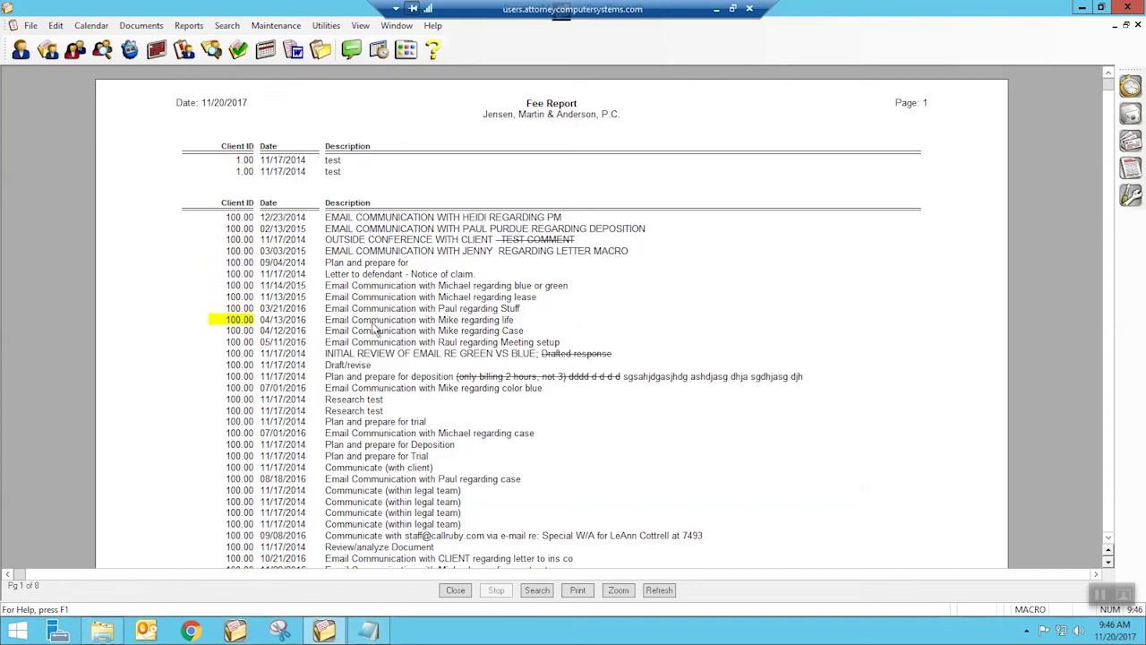
Examine the fee entries' dates and descriptions by client through the last page of the Fee Report, and close the preview
{"action": "scroll", "coordinate": [349, 320], "scroll_direction": "down", "scroll_amount": 12}
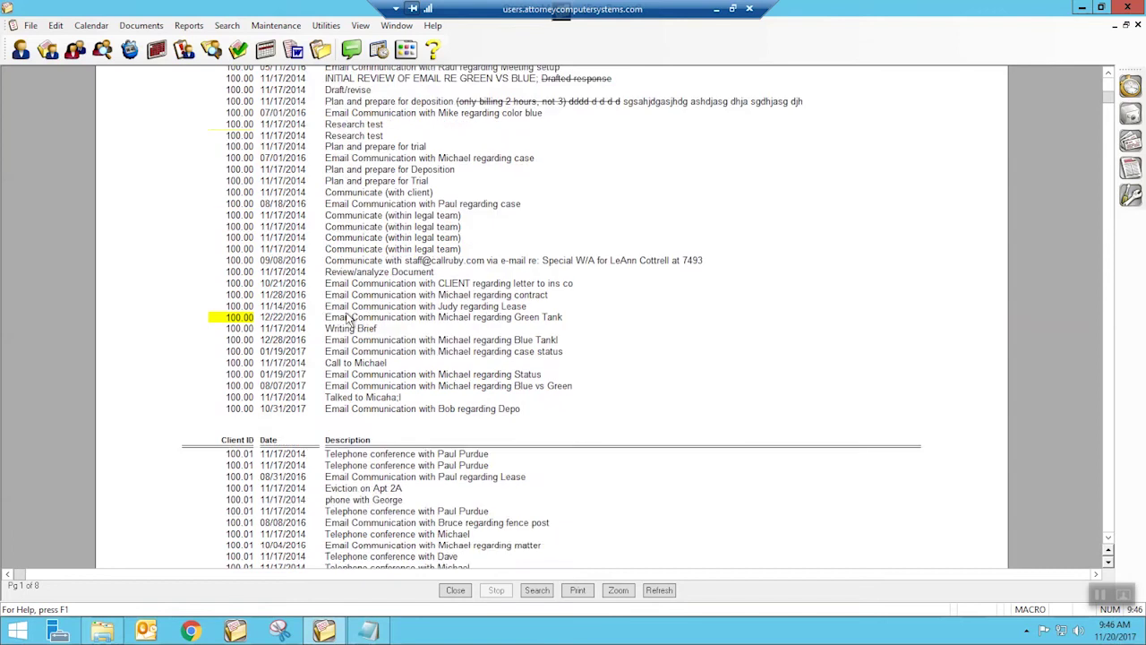
{"action": "scroll", "coordinate": [349, 320], "scroll_direction": "down", "scroll_amount": 4}
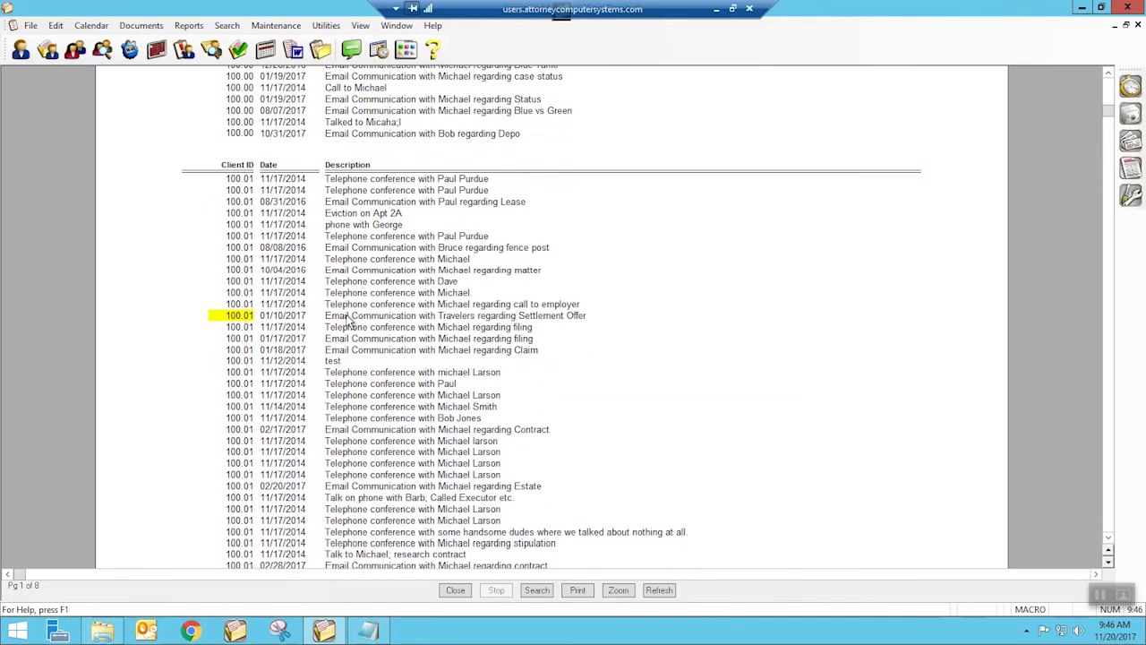
{"action": "scroll", "coordinate": [350, 320], "scroll_direction": "down", "scroll_amount": 15}
{"action": "scroll", "coordinate": [349, 324], "scroll_direction": "down", "scroll_amount": 14}
{"action": "scroll", "coordinate": [349, 324], "scroll_direction": "down", "scroll_amount": 1}
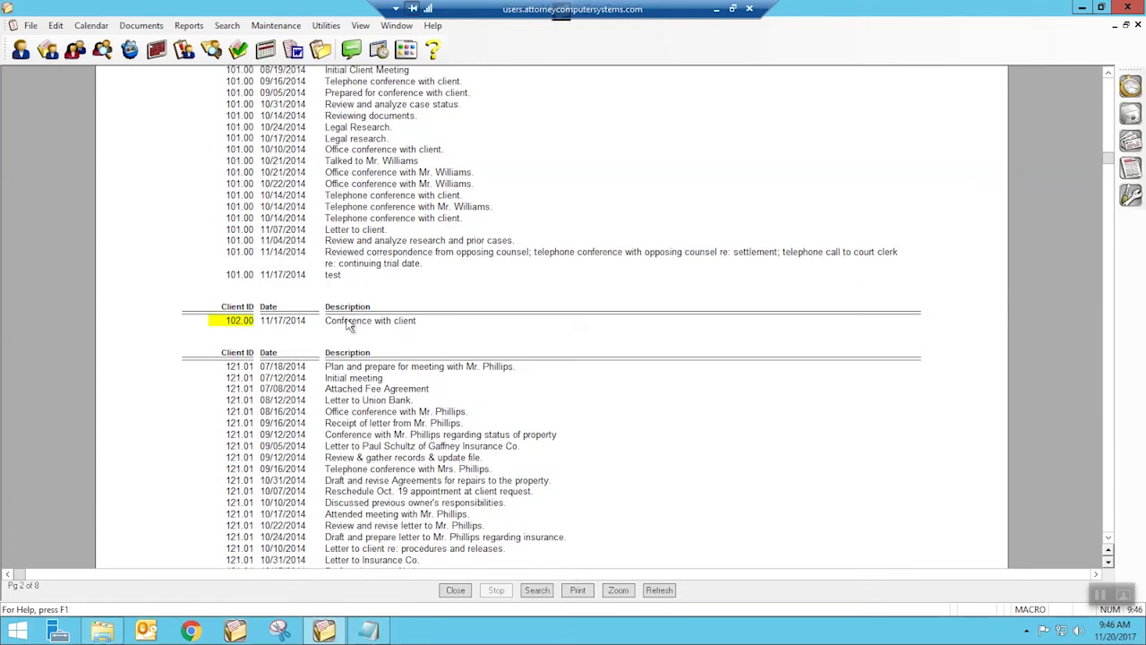
{"action": "scroll", "coordinate": [345, 322], "scroll_direction": "down", "scroll_amount": 5}
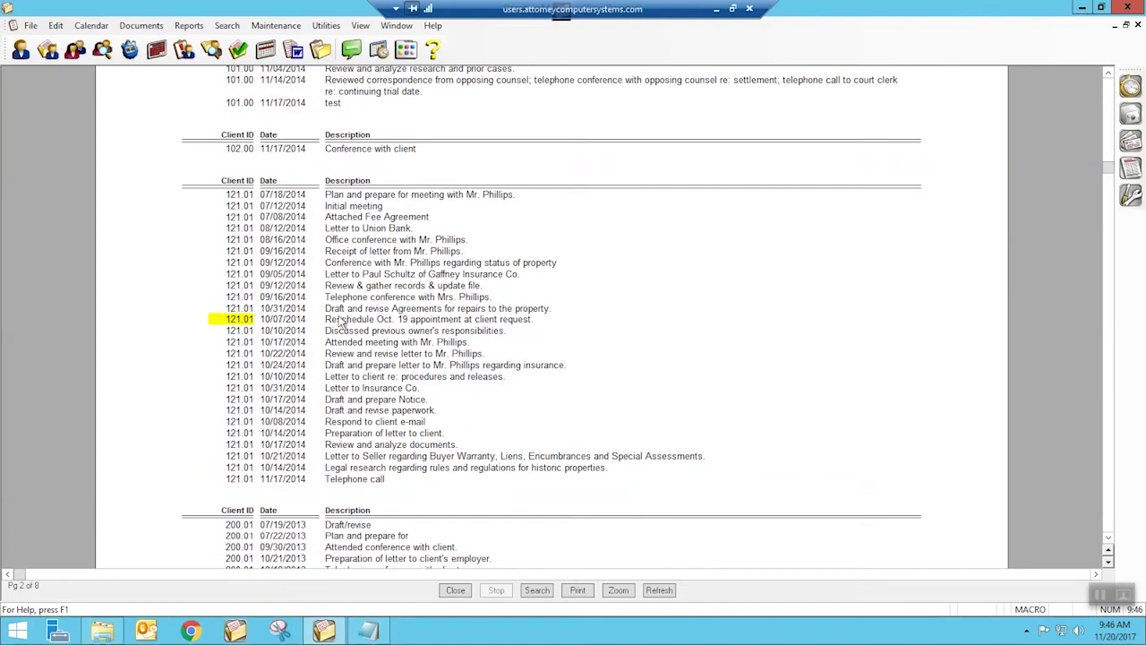
{"action": "scroll", "coordinate": [341, 322], "scroll_direction": "down", "scroll_amount": 4}
{"action": "scroll", "coordinate": [341, 324], "scroll_direction": "down", "scroll_amount": 14}
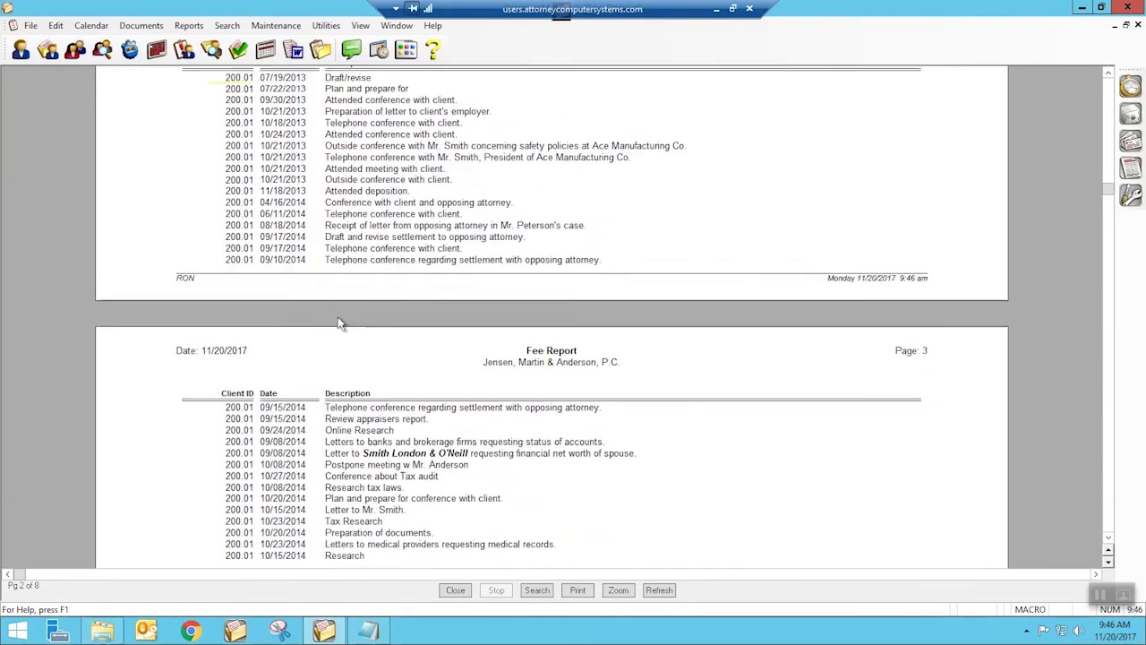
{"action": "scroll", "coordinate": [340, 326], "scroll_direction": "down", "scroll_amount": 2}
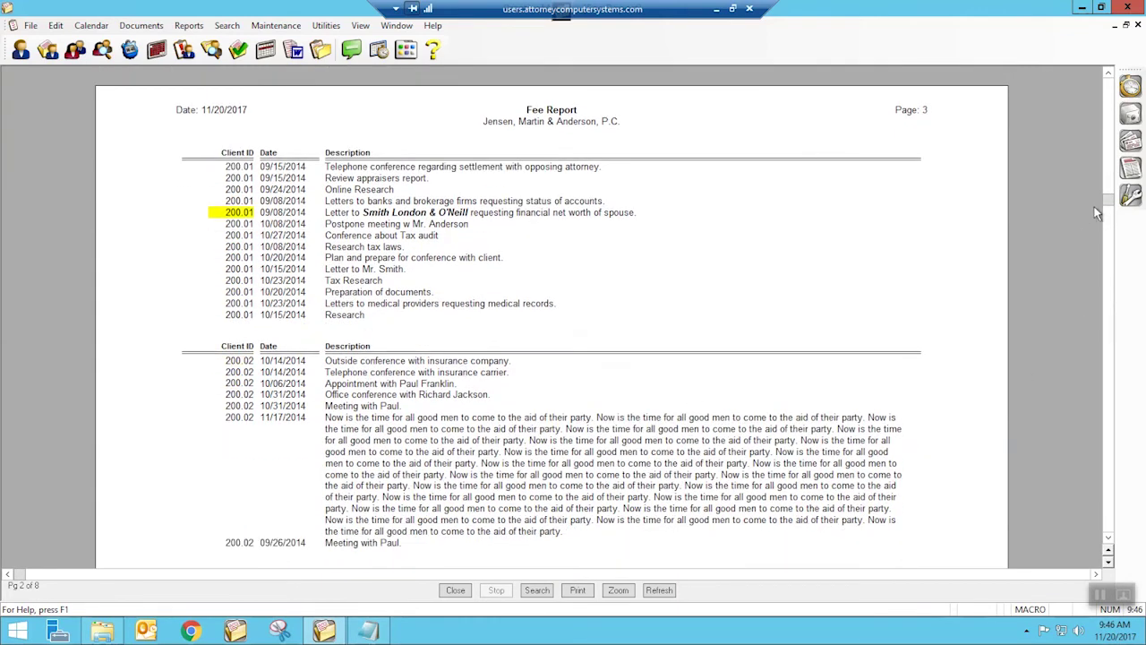
{"action": "scroll", "coordinate": [1110, 224], "scroll_direction": "down", "scroll_amount": 1}
{"action": "left_click_drag", "start_coordinate": [1110, 224], "coordinate": [1057, 511]}
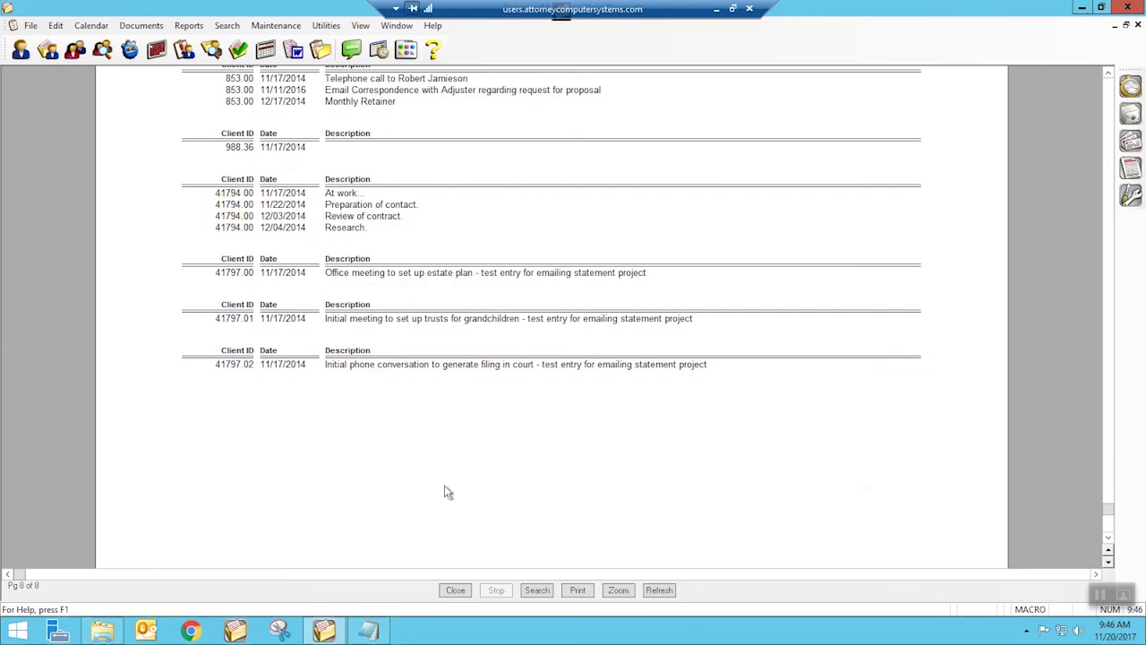
{"action": "left_click", "coordinate": [454, 590]}
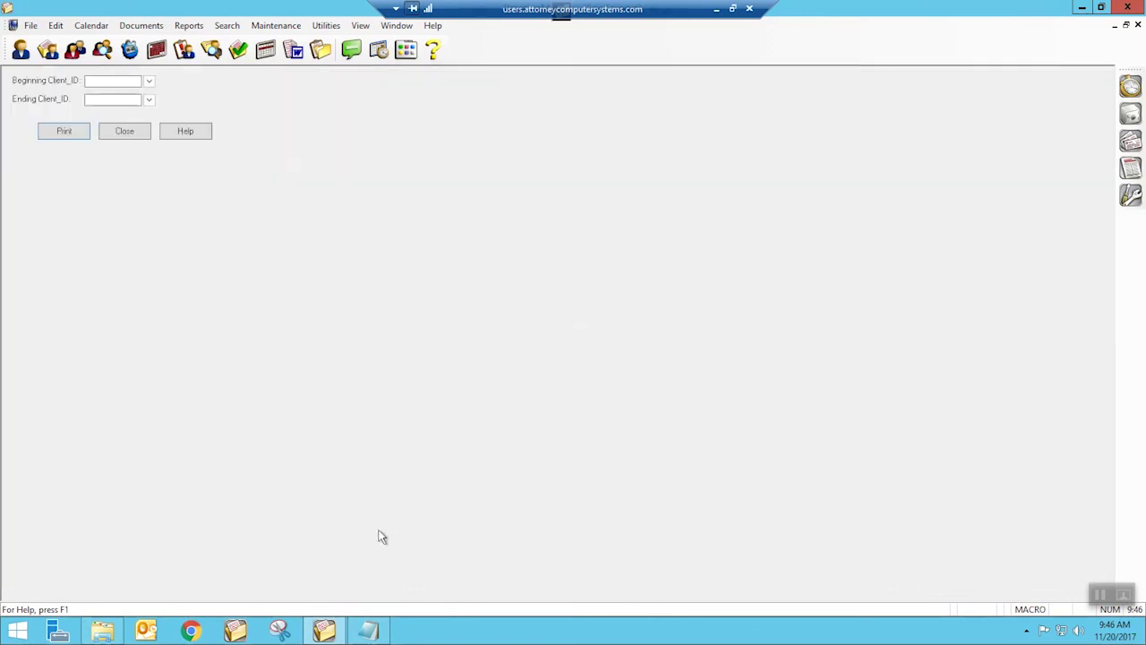